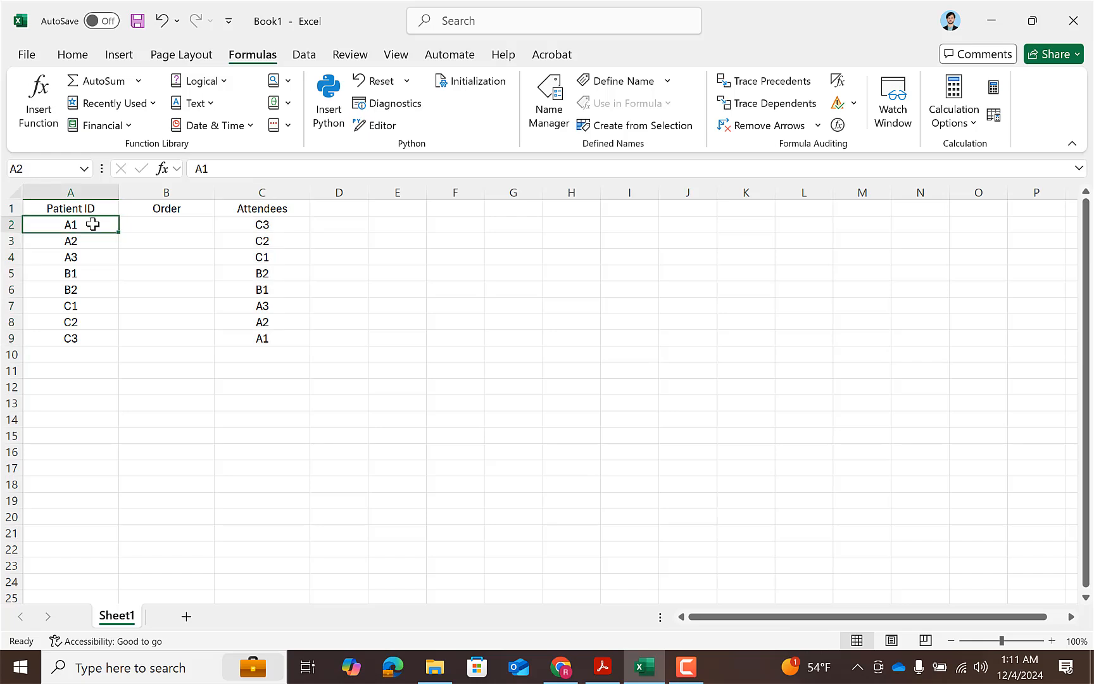
Examine the Patient ID, Order and Attendees columns, comparing the sequence of IDs in A2:A9 with the sequence in C2:C9.
{"action": "left_click_drag", "start_coordinate": [255, 222], "coordinate": [255, 329]}
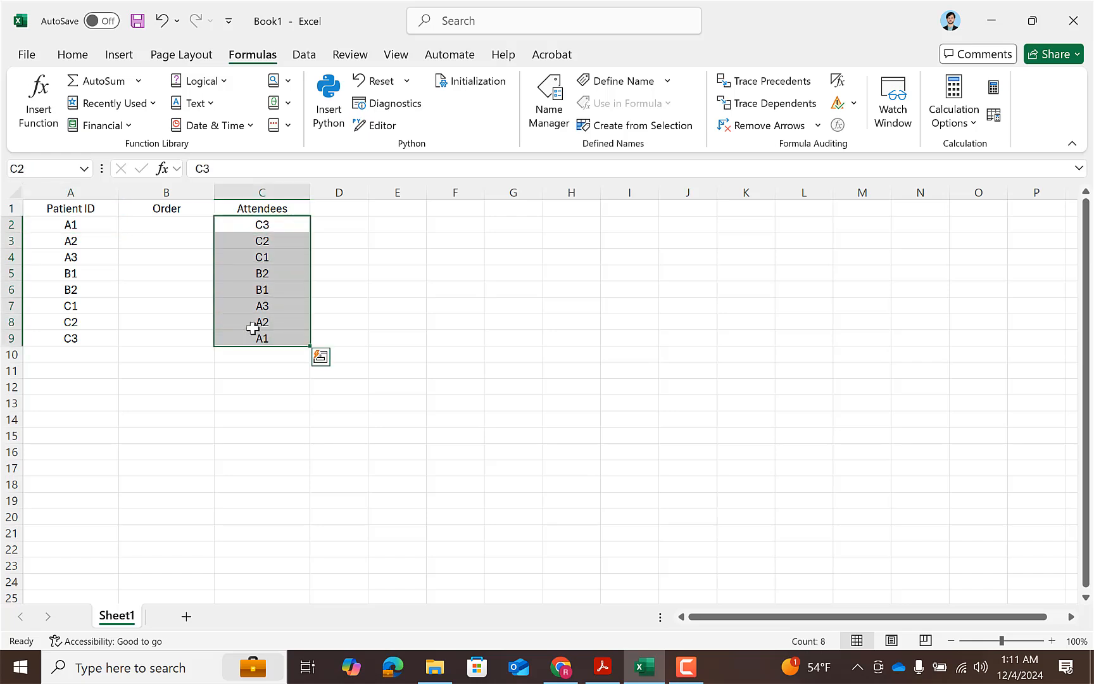
{"action": "left_click", "coordinate": [65, 241]}
{"action": "left_click", "coordinate": [93, 257]}
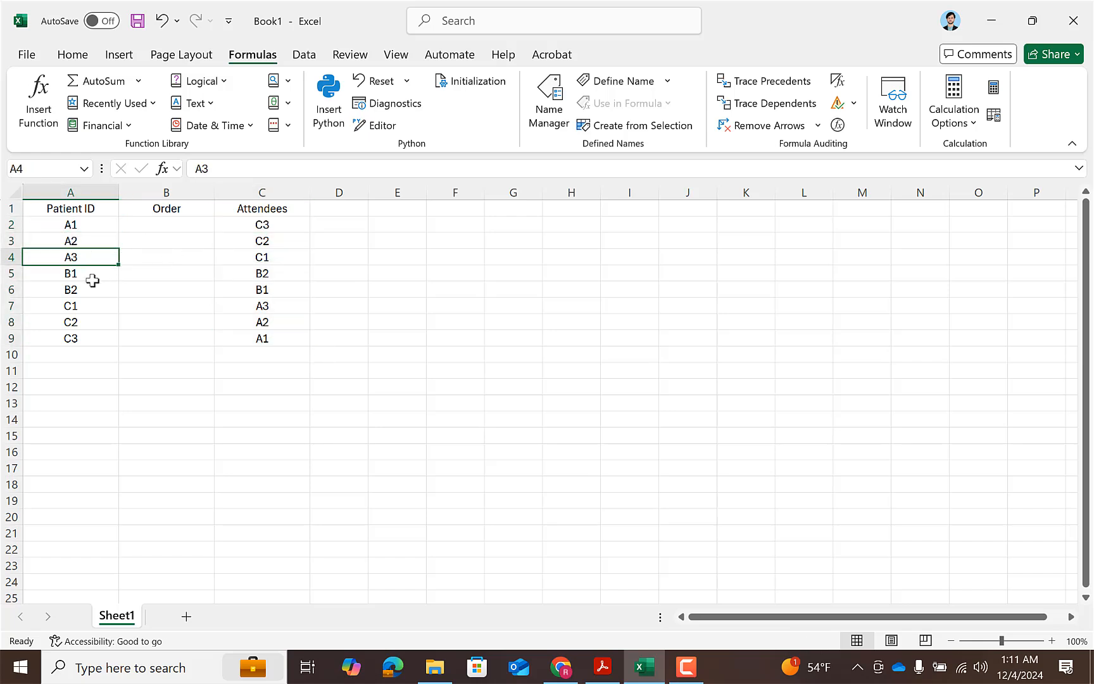
{"action": "left_click", "coordinate": [83, 276]}
{"action": "left_click", "coordinate": [83, 286]}
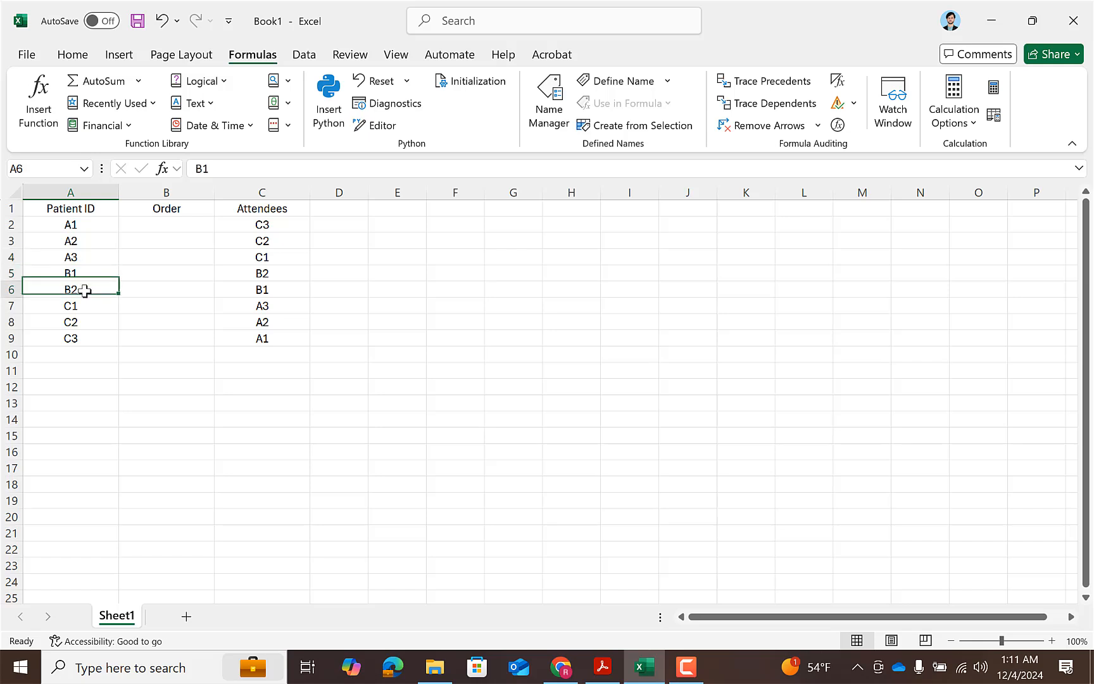
{"action": "left_click", "coordinate": [76, 305]}
{"action": "left_click", "coordinate": [86, 226]}
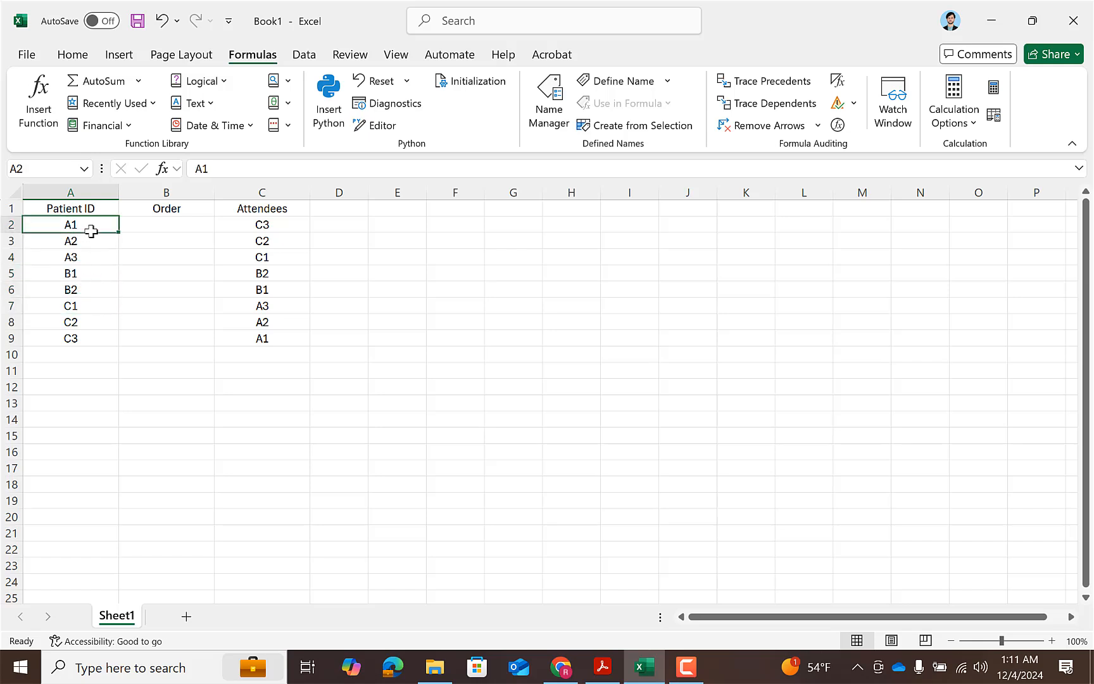
{"action": "left_click", "coordinate": [147, 226]}
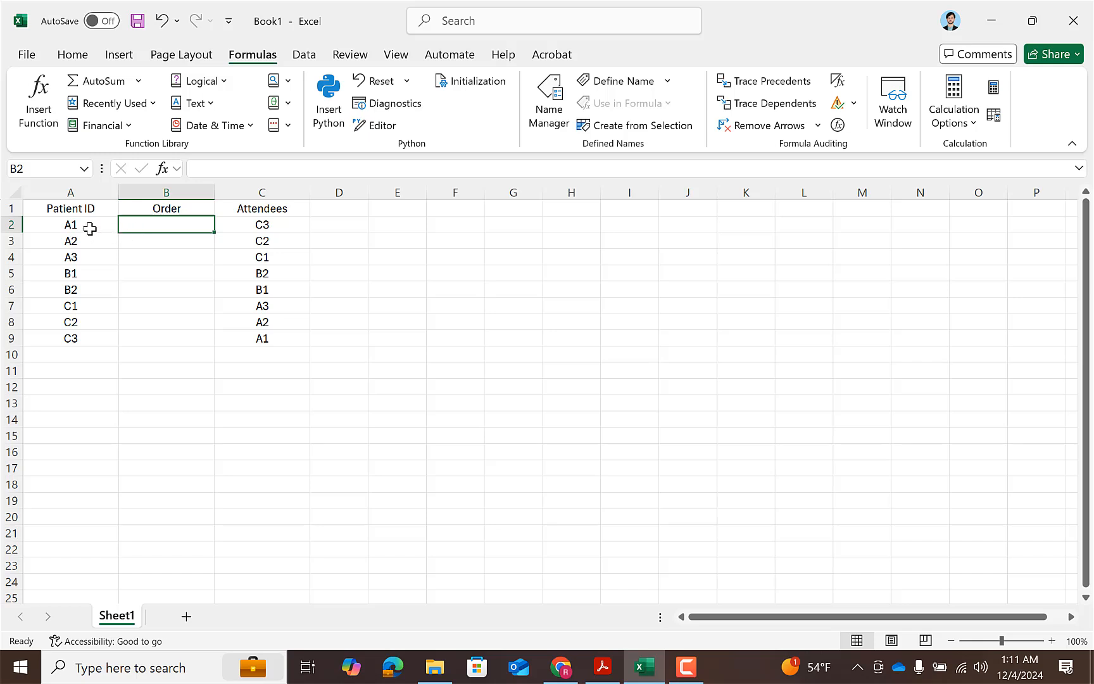
{"action": "left_click_drag", "start_coordinate": [70, 223], "coordinate": [70, 305]}
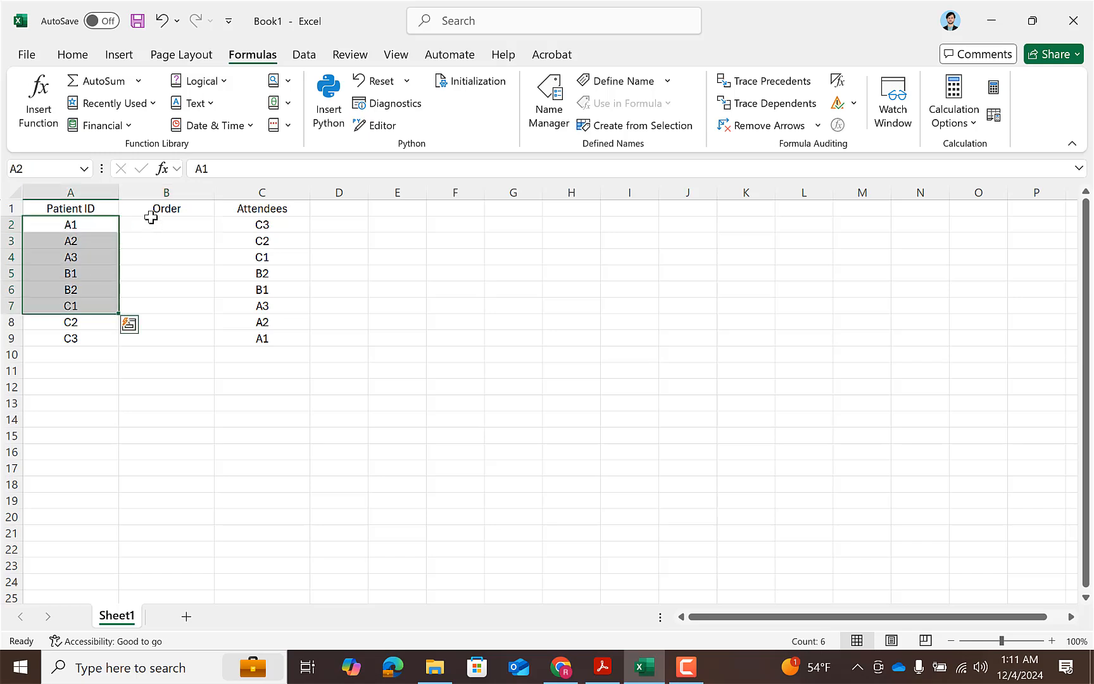
{"action": "left_click", "coordinate": [152, 213]}
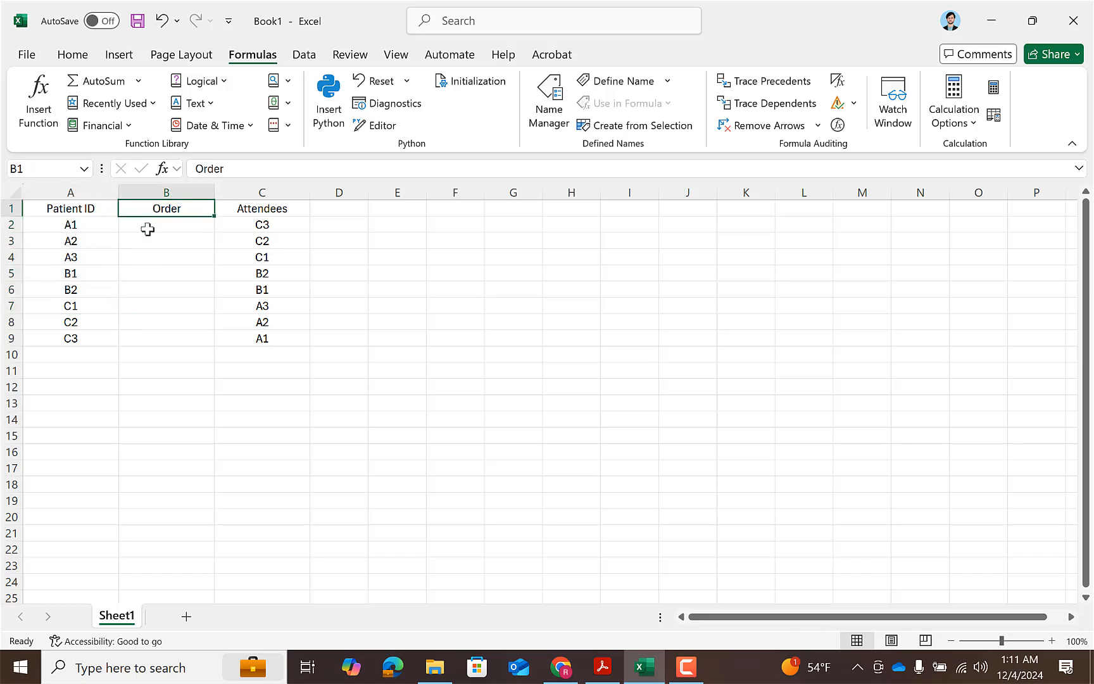
{"action": "left_click", "coordinate": [148, 229]}
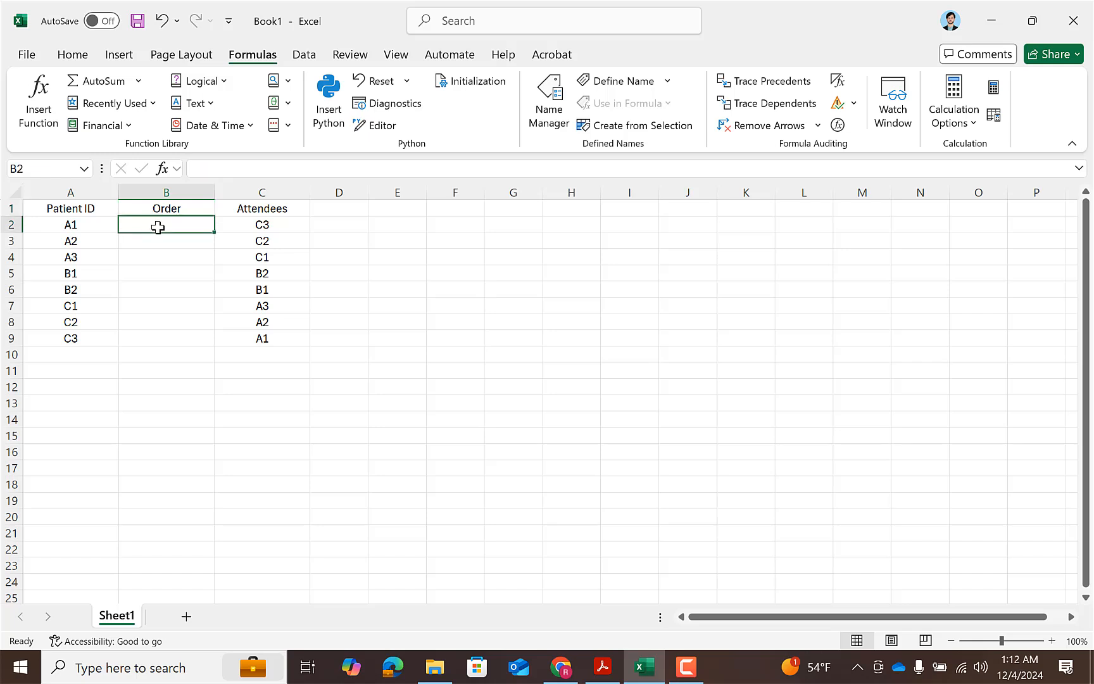
{"action": "left_click_drag", "start_coordinate": [146, 281], "coordinate": [76, 339]}
{"action": "left_click_drag", "start_coordinate": [256, 226], "coordinate": [252, 332]}
{"action": "left_click", "coordinate": [177, 225]}
Define a workbook-scope named range called List2 that refers to the attendee IDs in C2:C9.
{"action": "left_click_drag", "start_coordinate": [249, 225], "coordinate": [262, 339]}
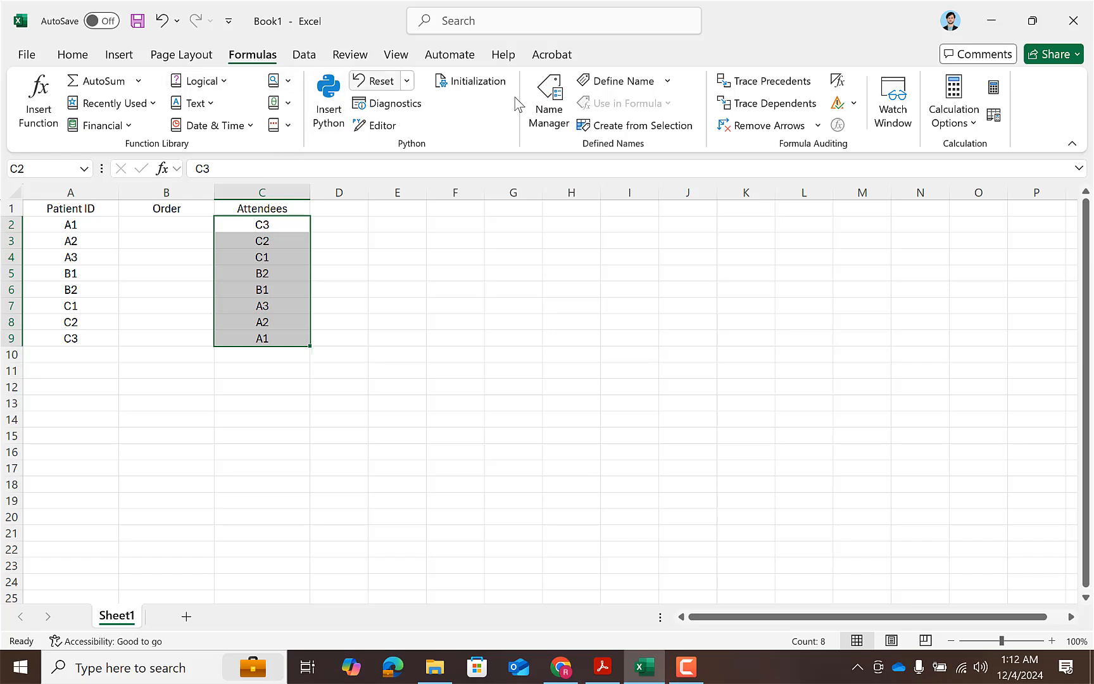
{"action": "left_click", "coordinate": [547, 116]}
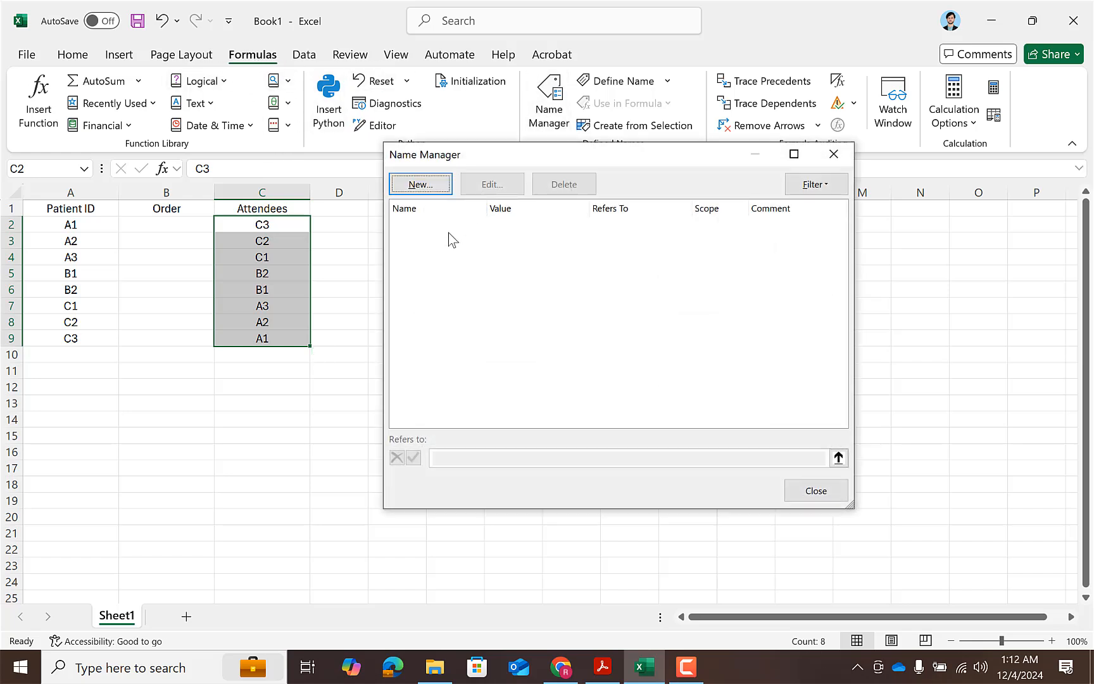
{"action": "left_click", "coordinate": [439, 193]}
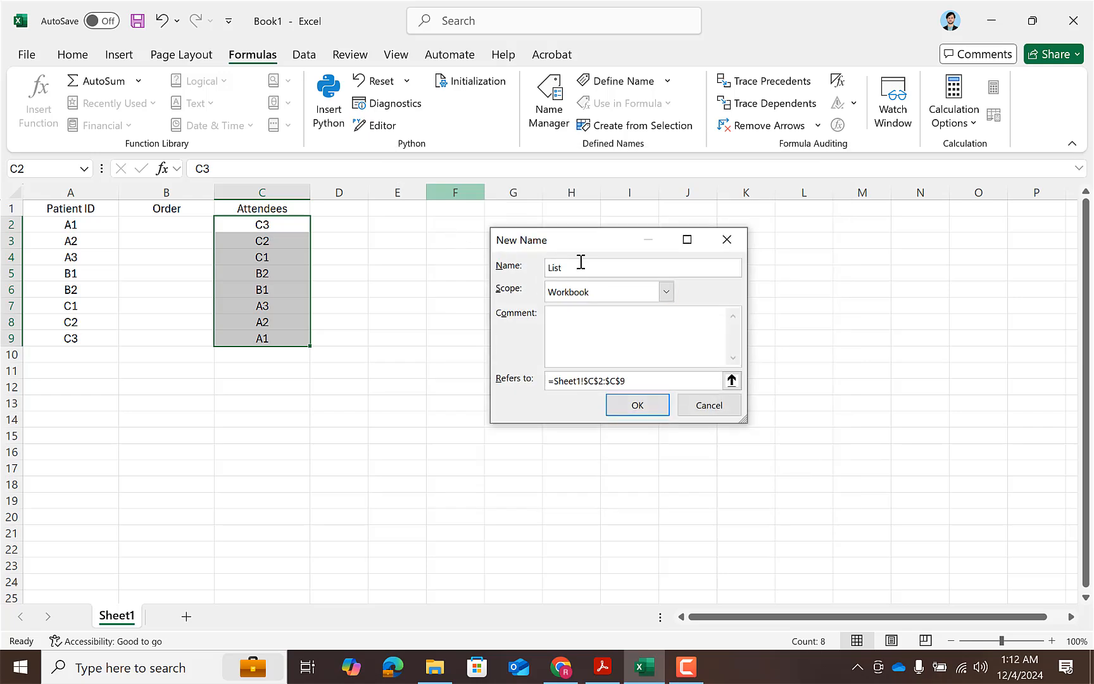
{"action": "key", "text": "Return"}
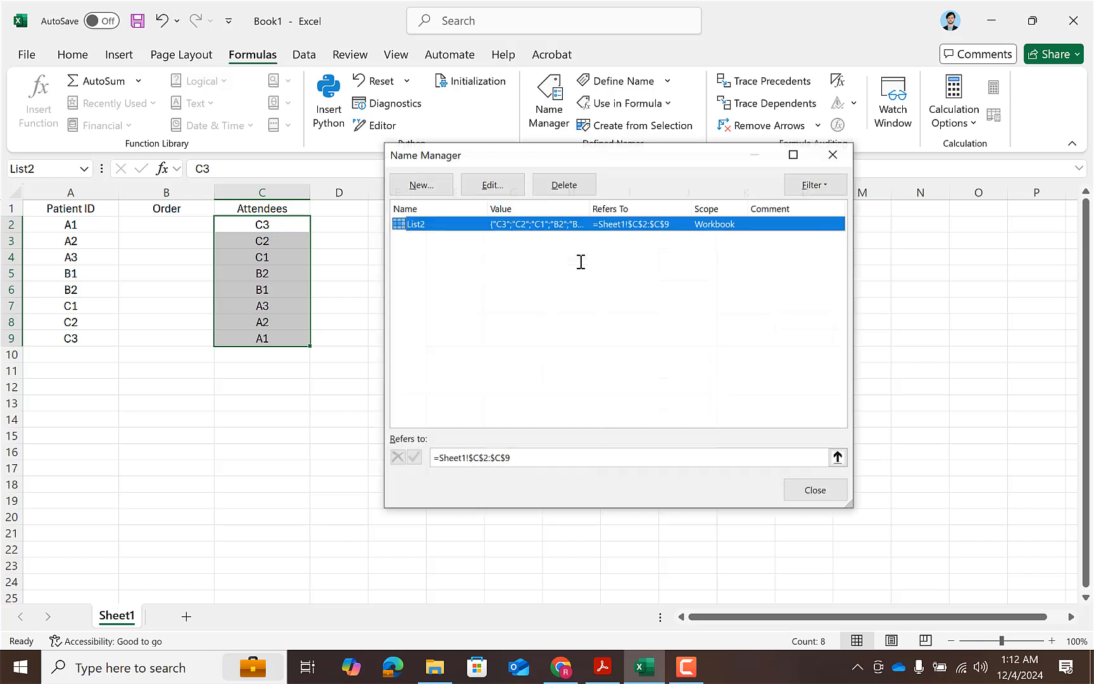
{"action": "left_click", "coordinate": [837, 498]}
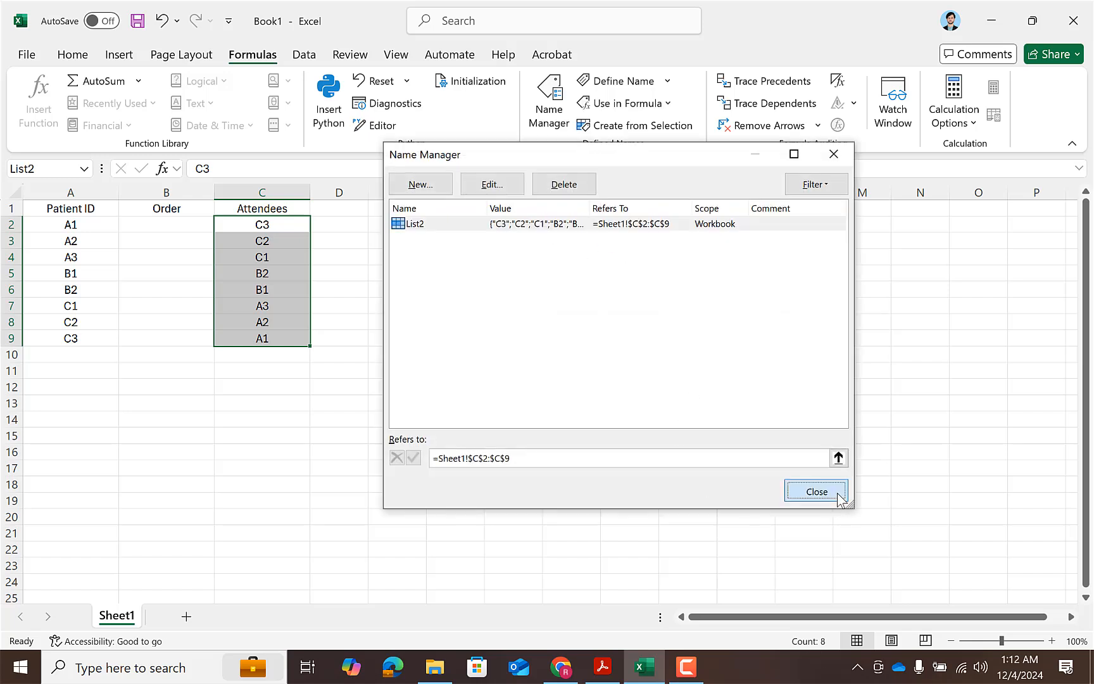
Enter the formula =MATCH(A2,List2,0) in cell B2 of the Order column.
{"action": "left_click", "coordinate": [180, 226]}
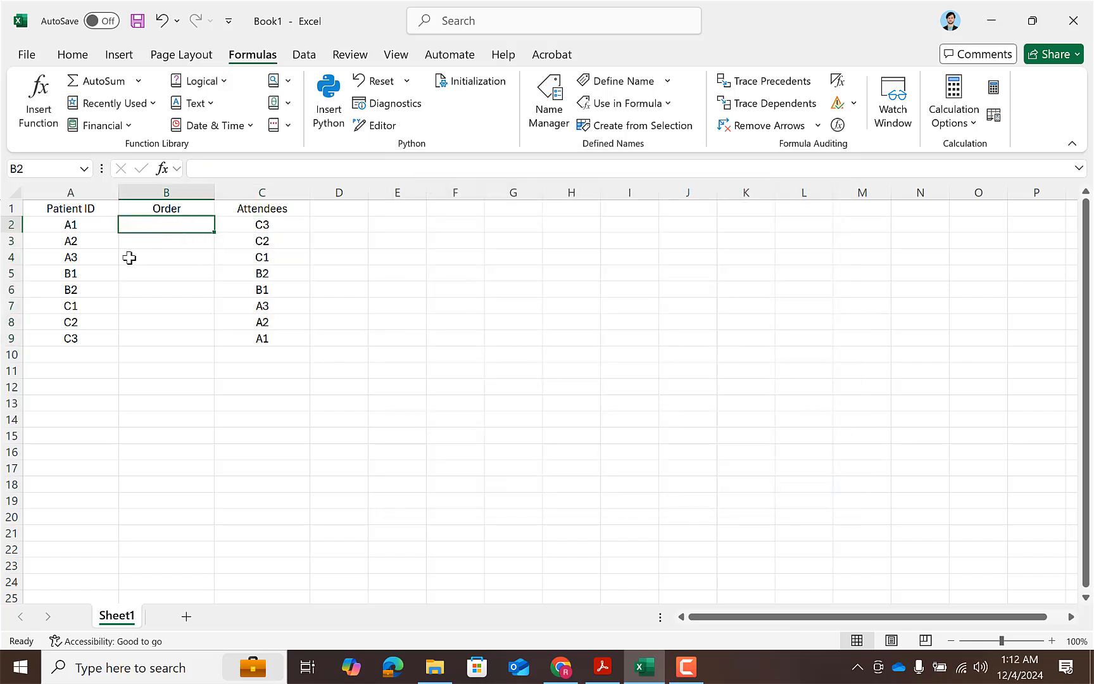
{"action": "left_click_drag", "start_coordinate": [66, 210], "coordinate": [68, 300]}
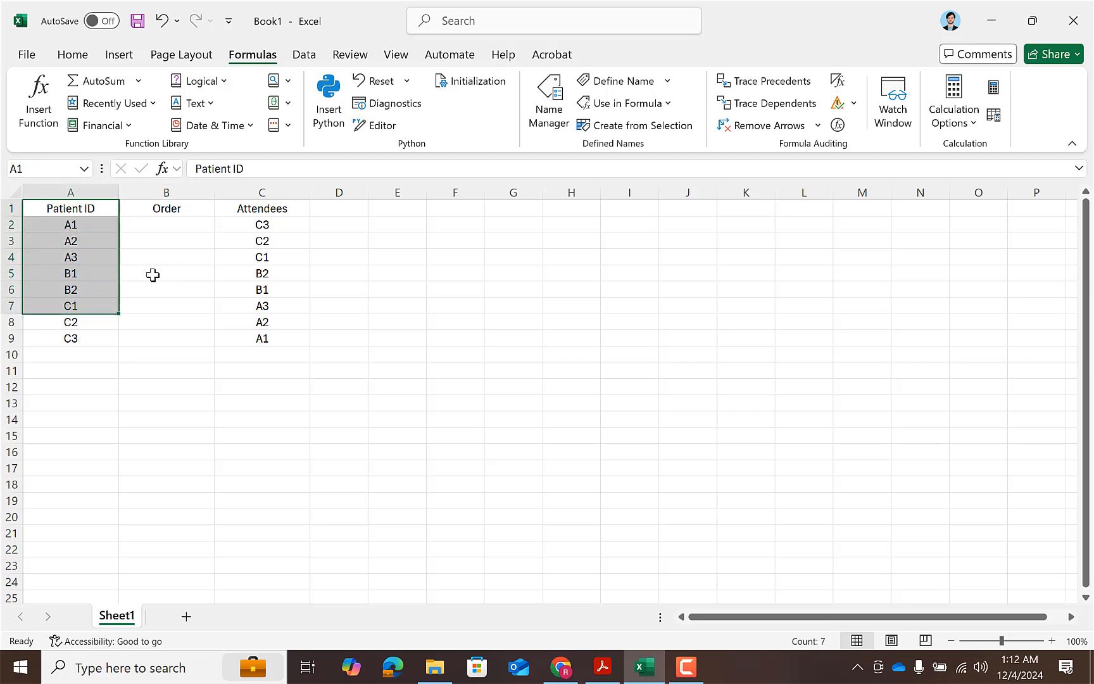
{"action": "left_click", "coordinate": [177, 226]}
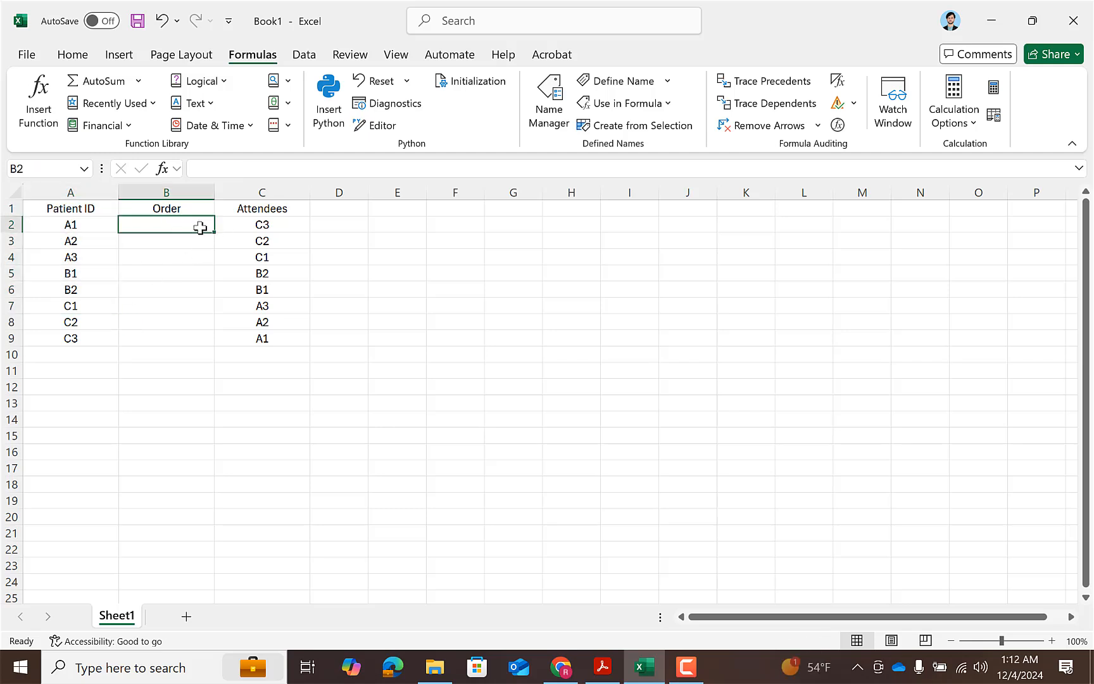
{"action": "type", "text": "=mat"}
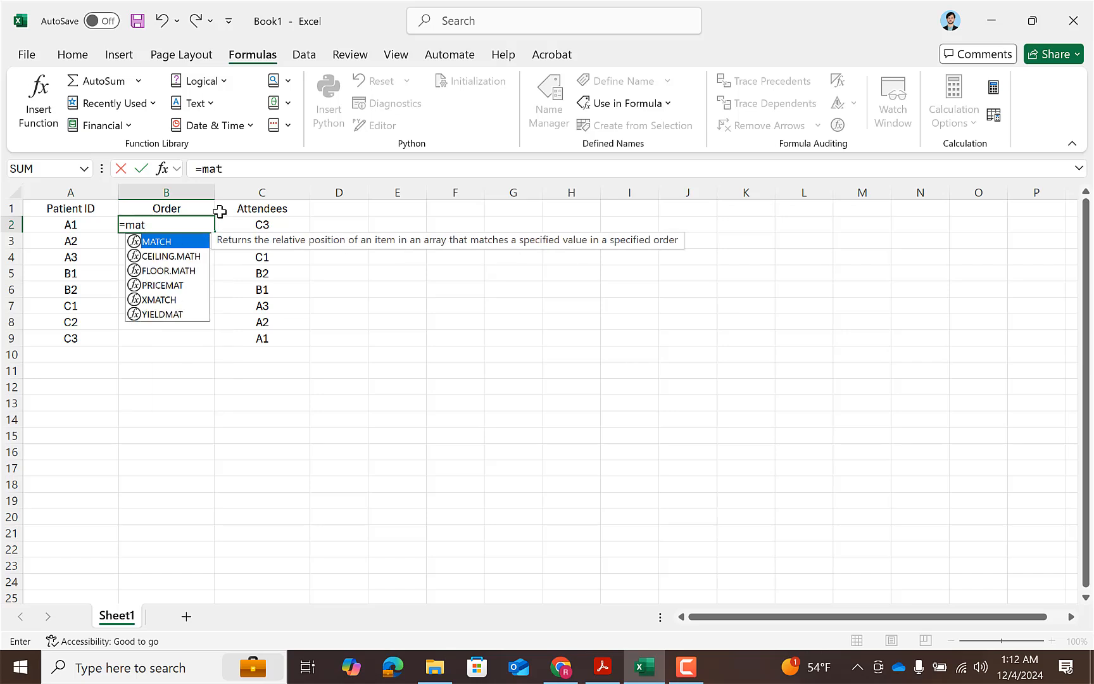
{"action": "key", "text": "Tab"}
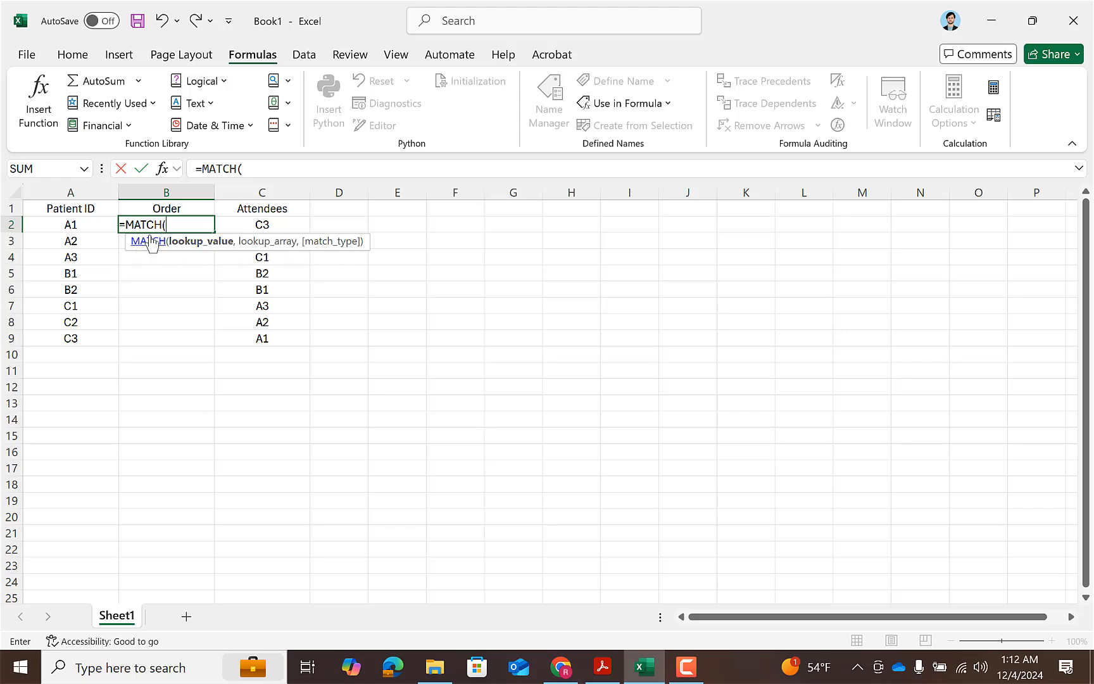
{"action": "left_click", "coordinate": [82, 223]}
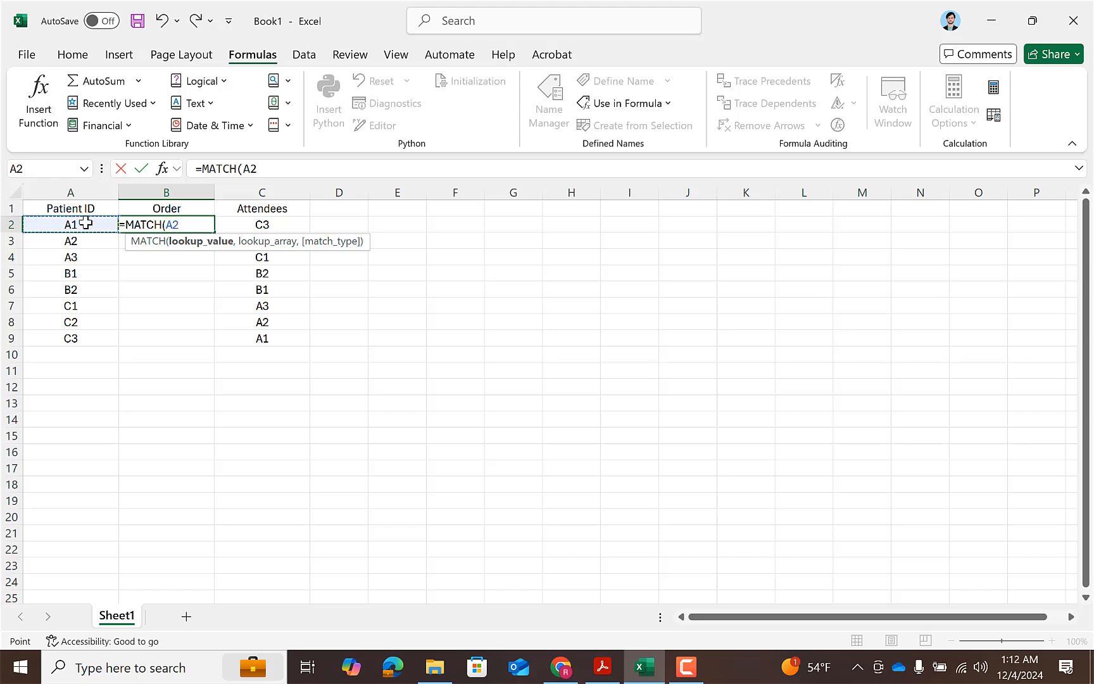
{"action": "type", "text": ","}
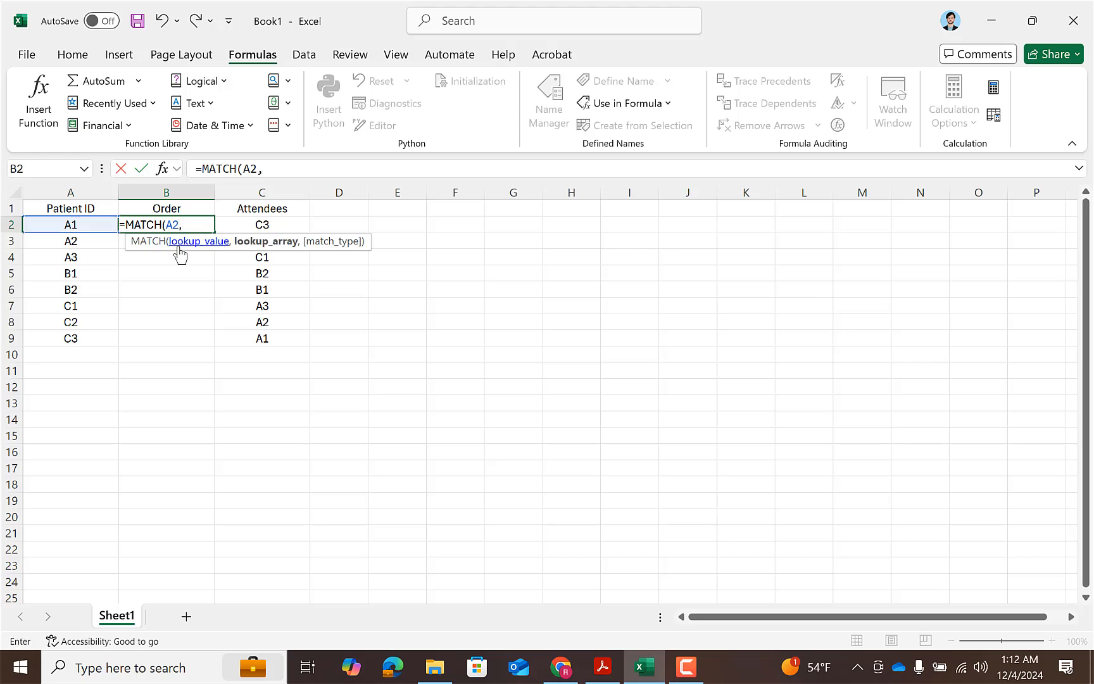
{"action": "type", "text": "List"}
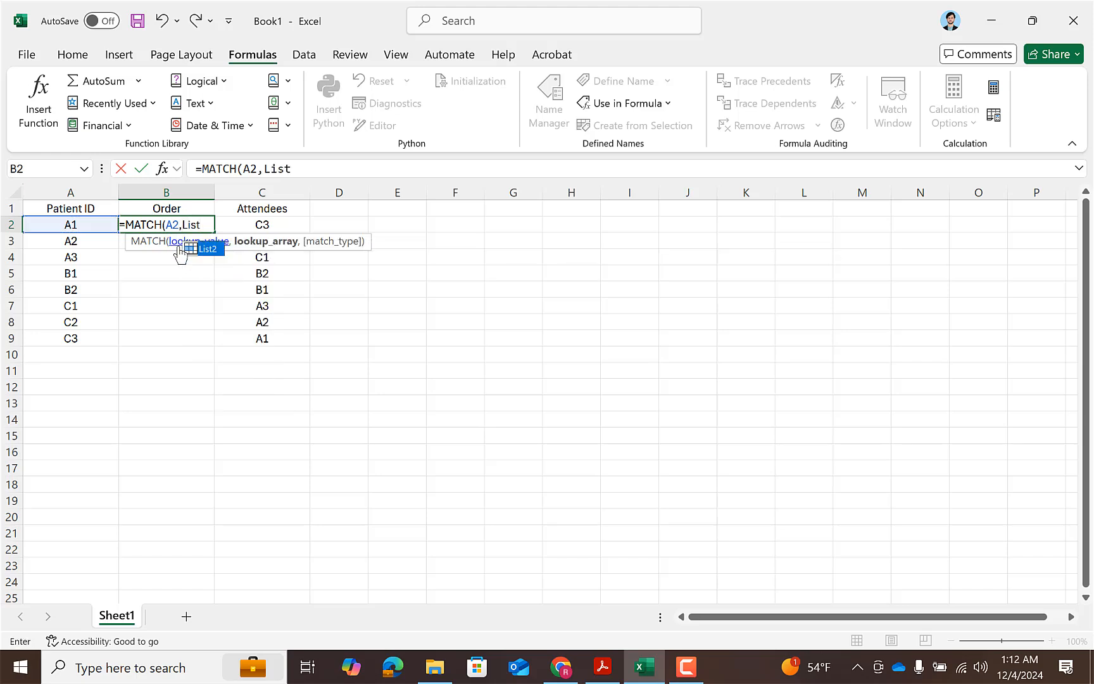
{"action": "key", "text": "Tab"}
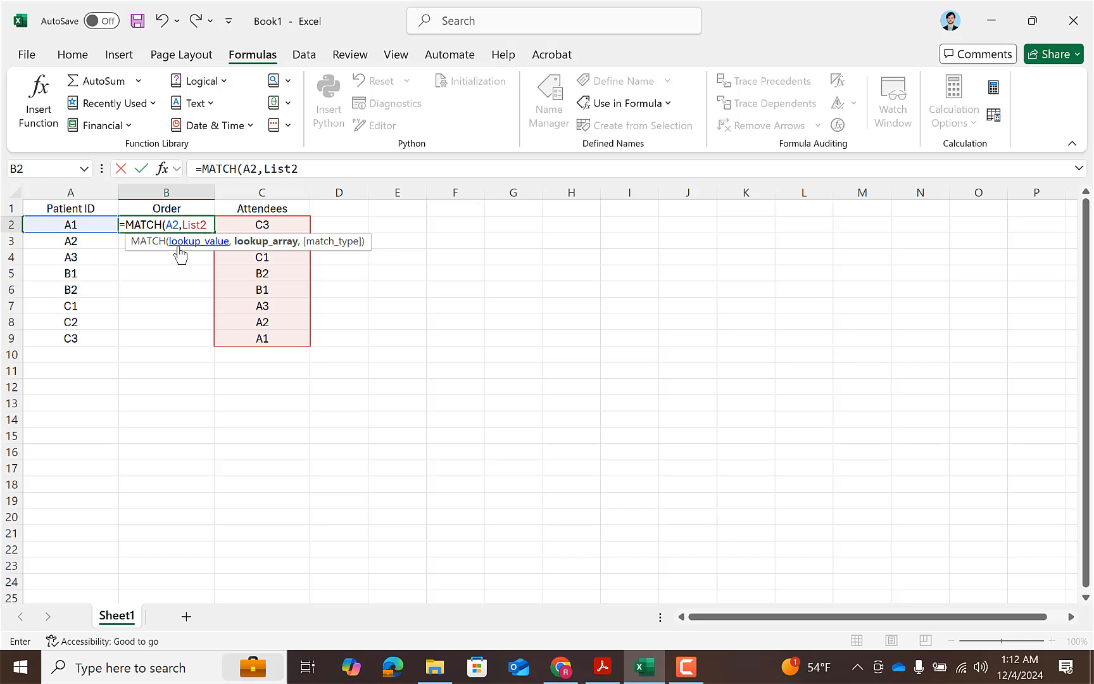
{"action": "type", "text": ","}
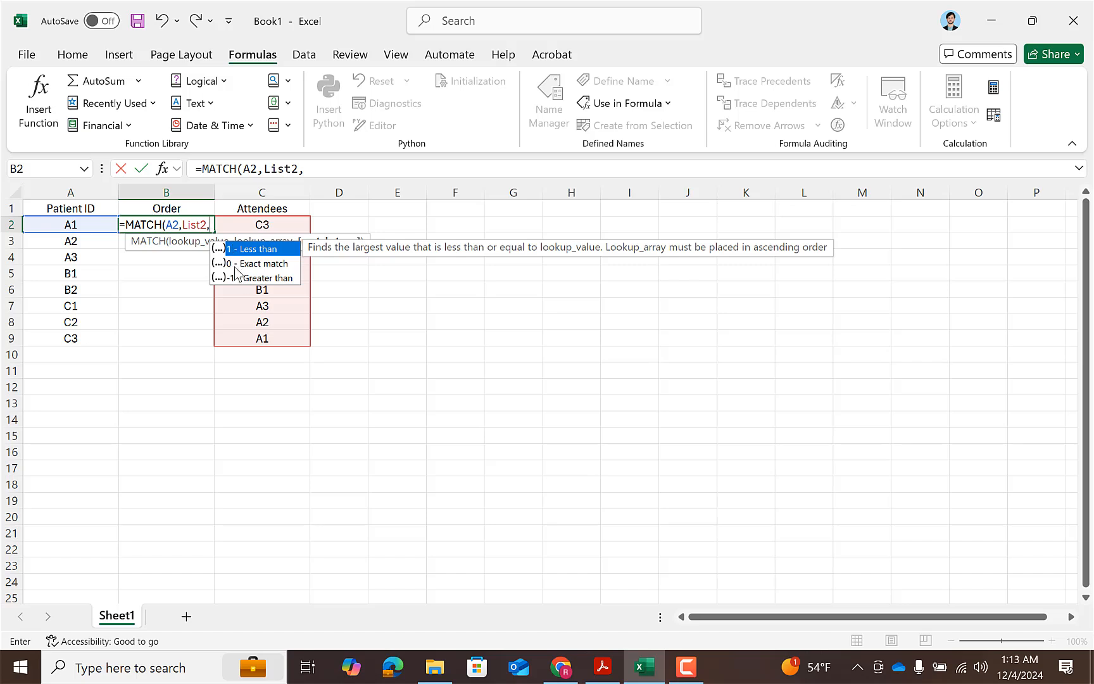
{"action": "type", "text": "0"}
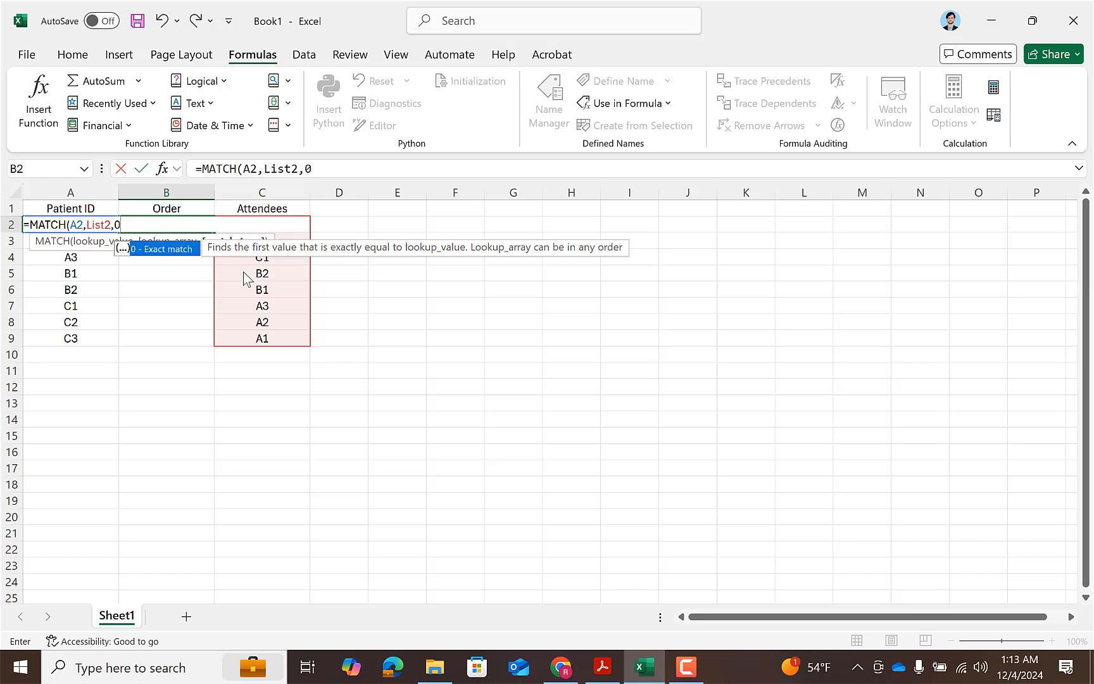
{"action": "type", "text": ")"}
{"action": "key", "text": "Return"}
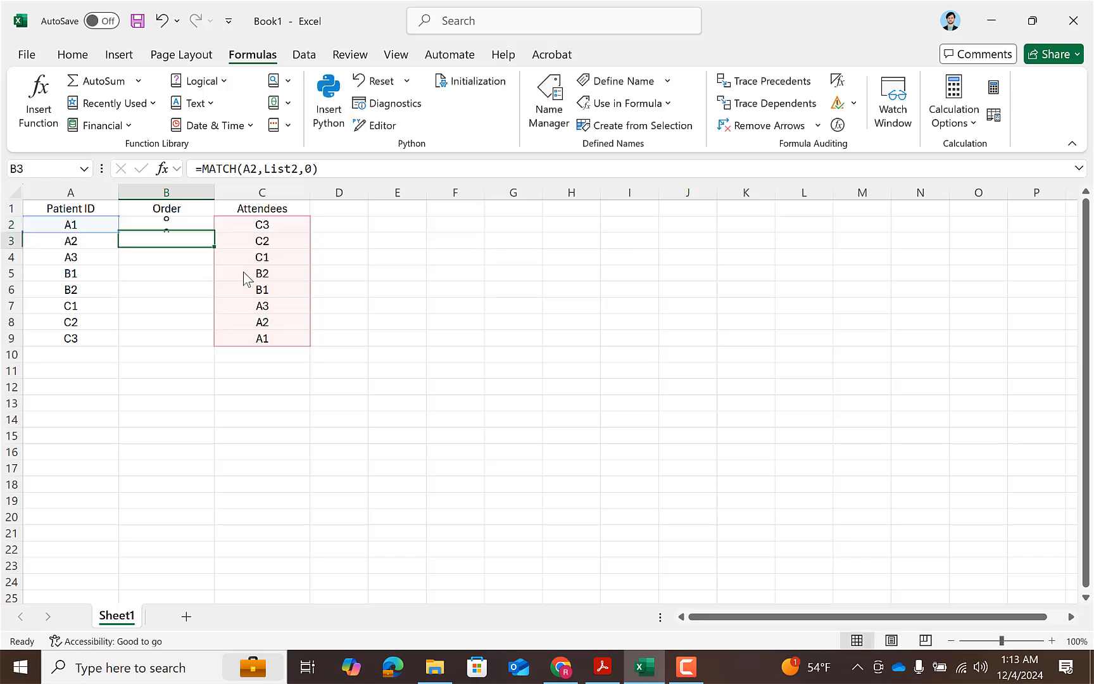
Fill the MATCH formula from B2 down through B9 and check the Order values against the Attendees list.
{"action": "left_click", "coordinate": [197, 223]}
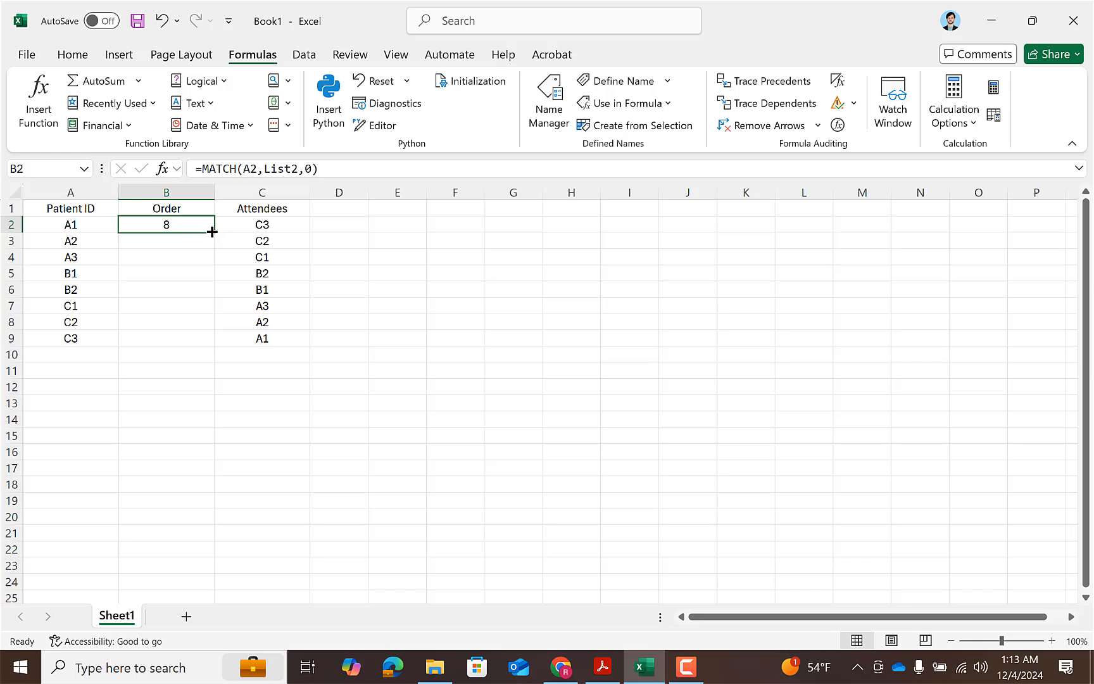
{"action": "left_click_drag", "start_coordinate": [212, 232], "coordinate": [206, 340]}
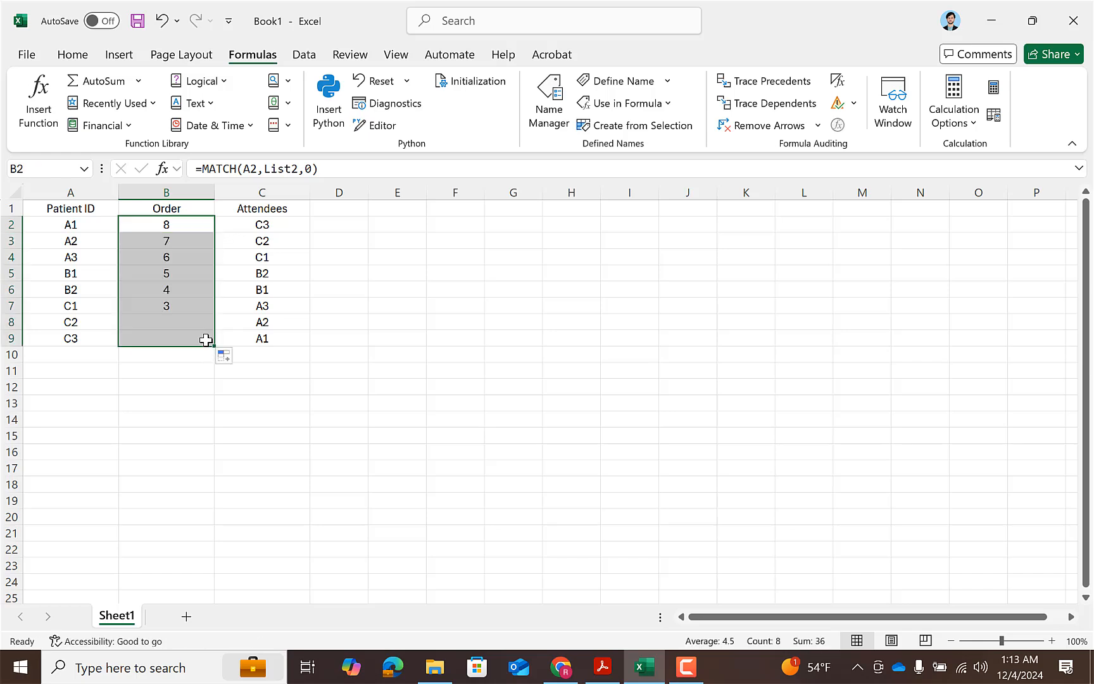
{"action": "left_click", "coordinate": [190, 303]}
{"action": "left_click", "coordinate": [169, 253]}
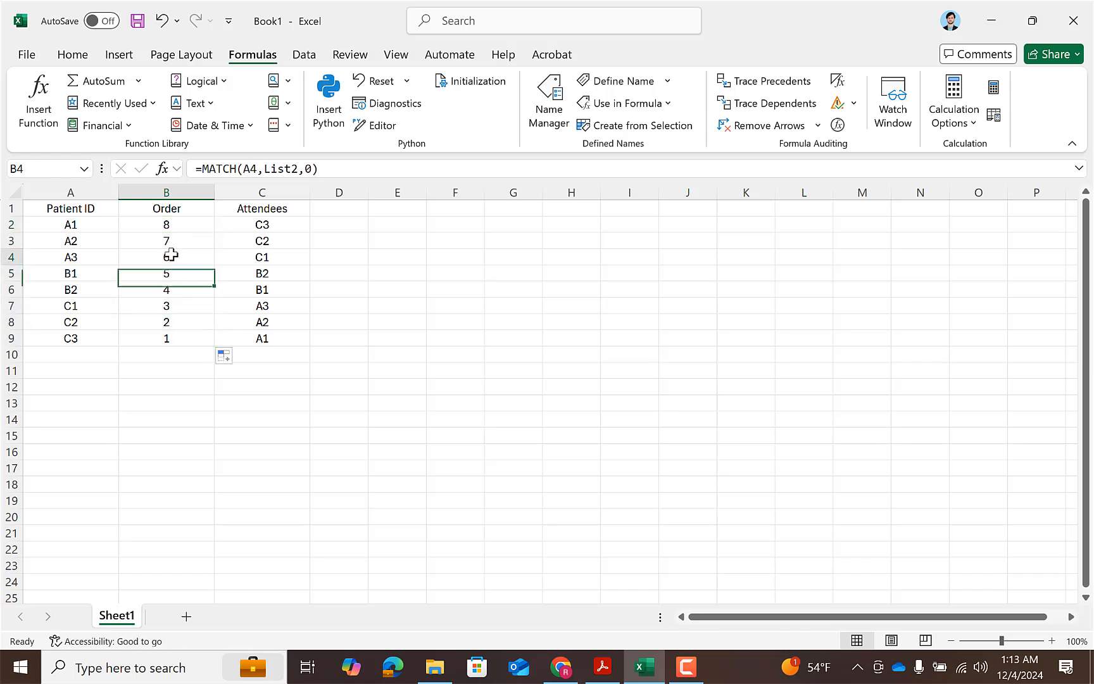
{"action": "left_click", "coordinate": [86, 229]}
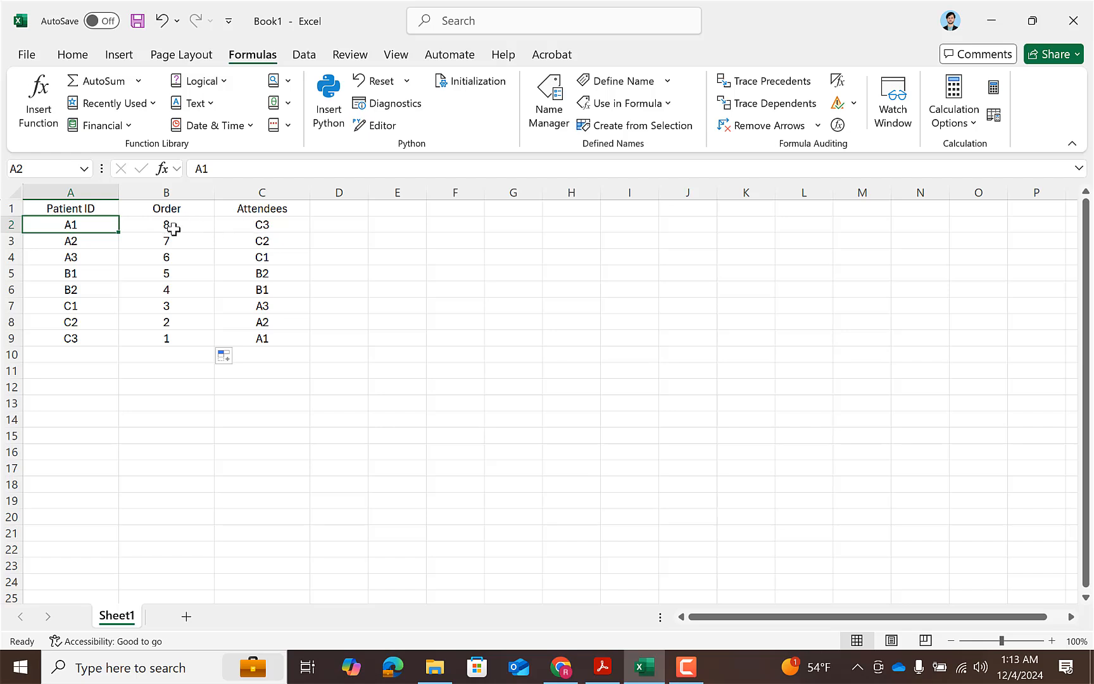
{"action": "left_click", "coordinate": [249, 233]}
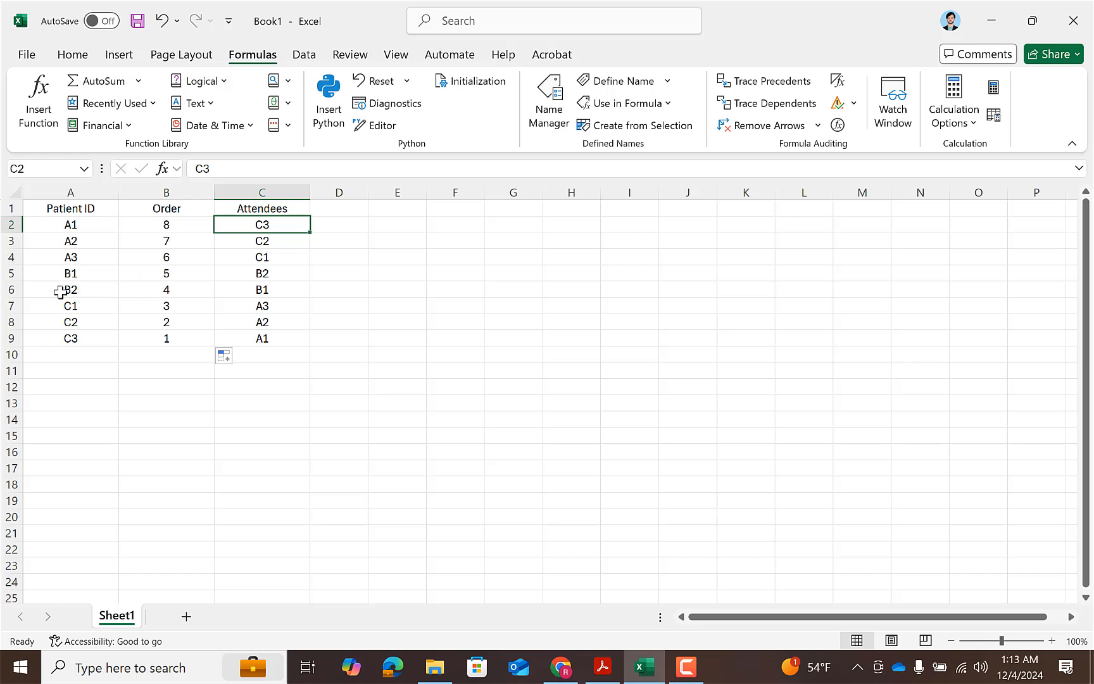
{"action": "left_click", "coordinate": [168, 292]}
{"action": "left_click", "coordinate": [167, 229]}
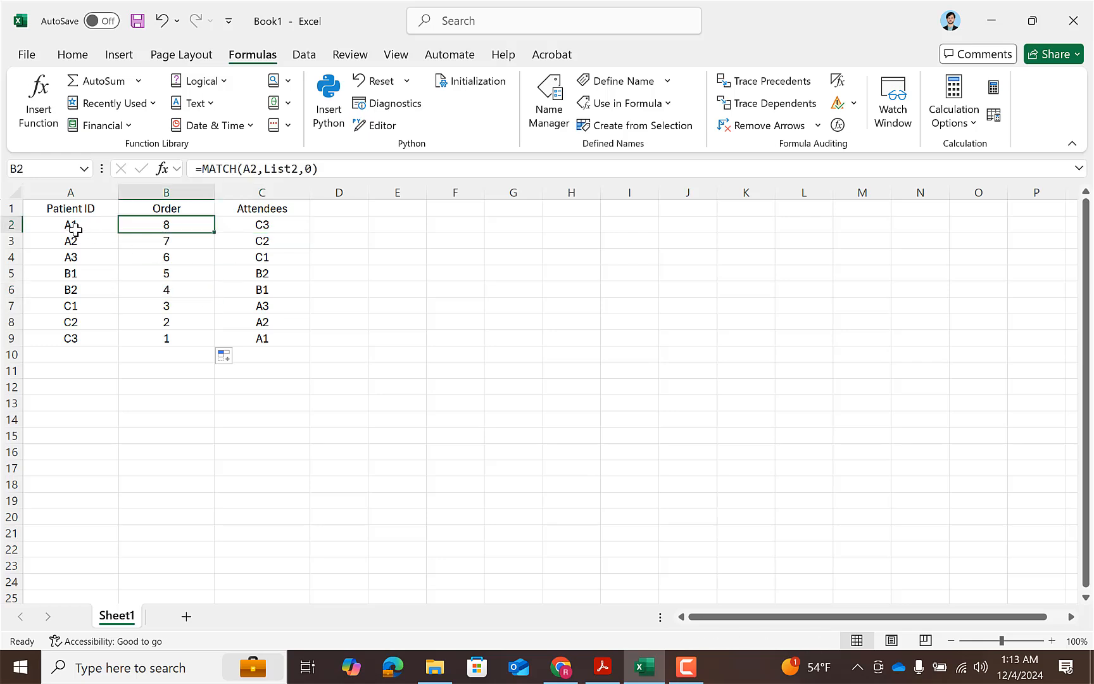
Open a custom sort for the Patient ID and Order data in A1:B9 and specify that the data has headers.
{"action": "left_click_drag", "start_coordinate": [75, 228], "coordinate": [155, 343]}
{"action": "left_click_drag", "start_coordinate": [80, 210], "coordinate": [166, 337]}
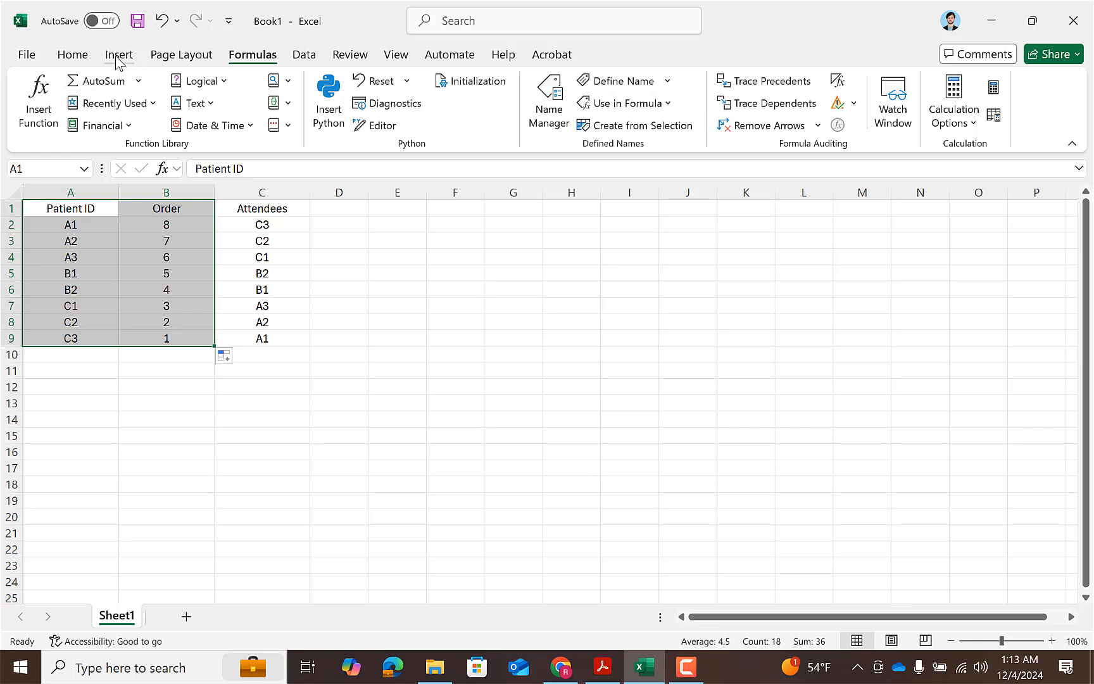
{"action": "left_click", "coordinate": [74, 56]}
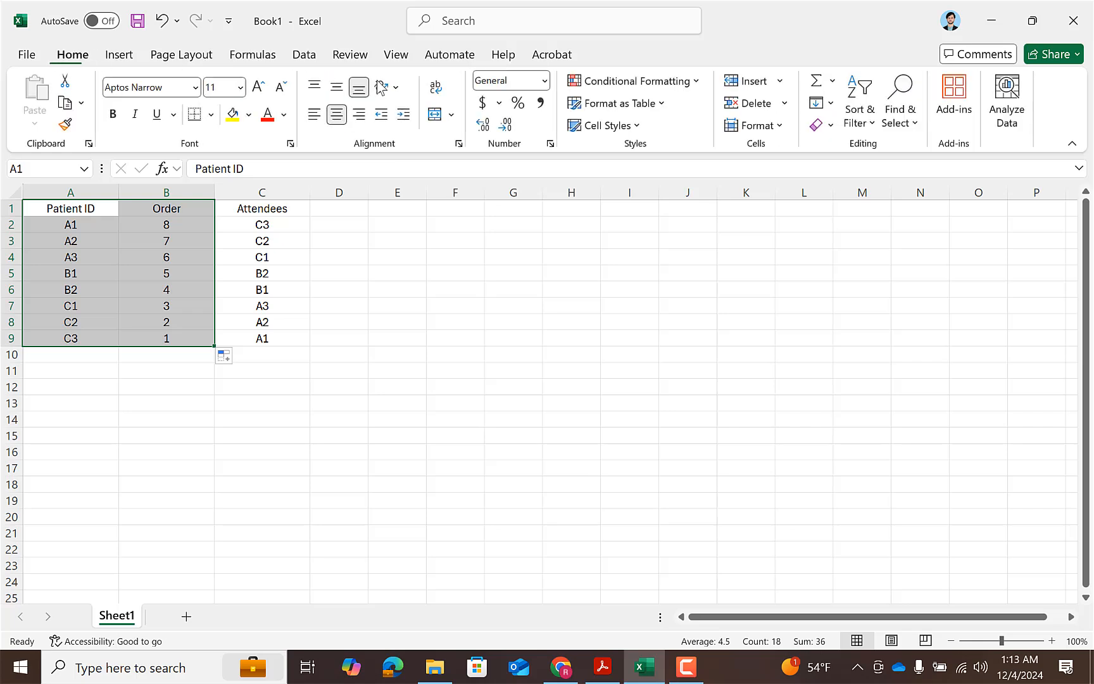
{"action": "left_click", "coordinate": [858, 116]}
{"action": "left_click", "coordinate": [902, 199]}
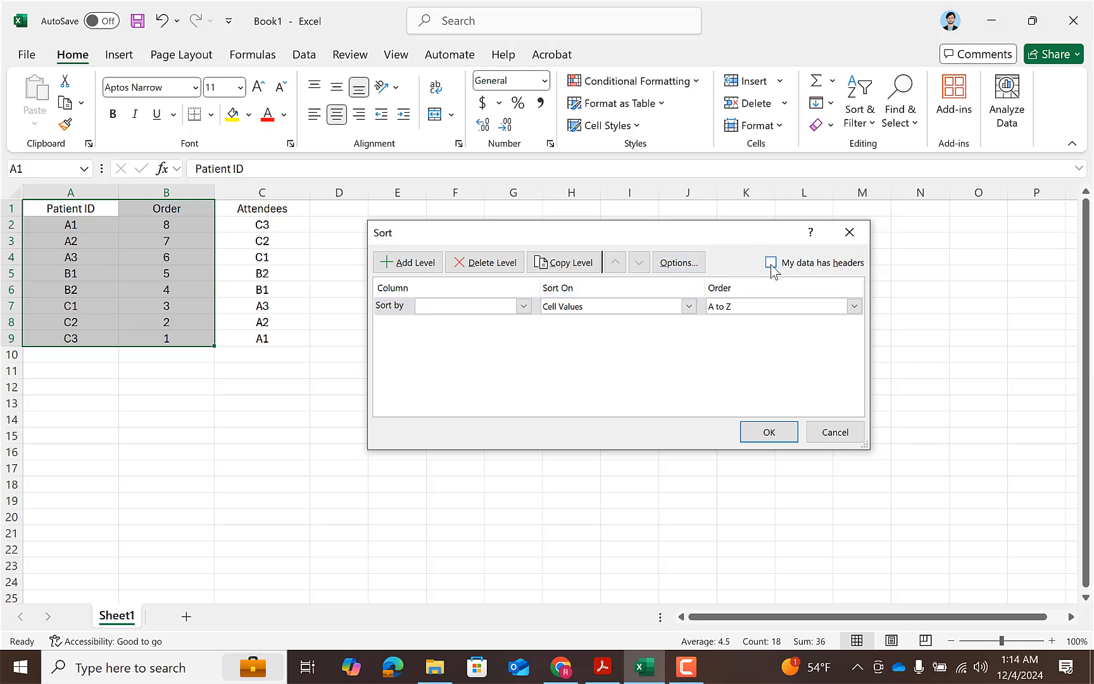
{"action": "left_click", "coordinate": [771, 263]}
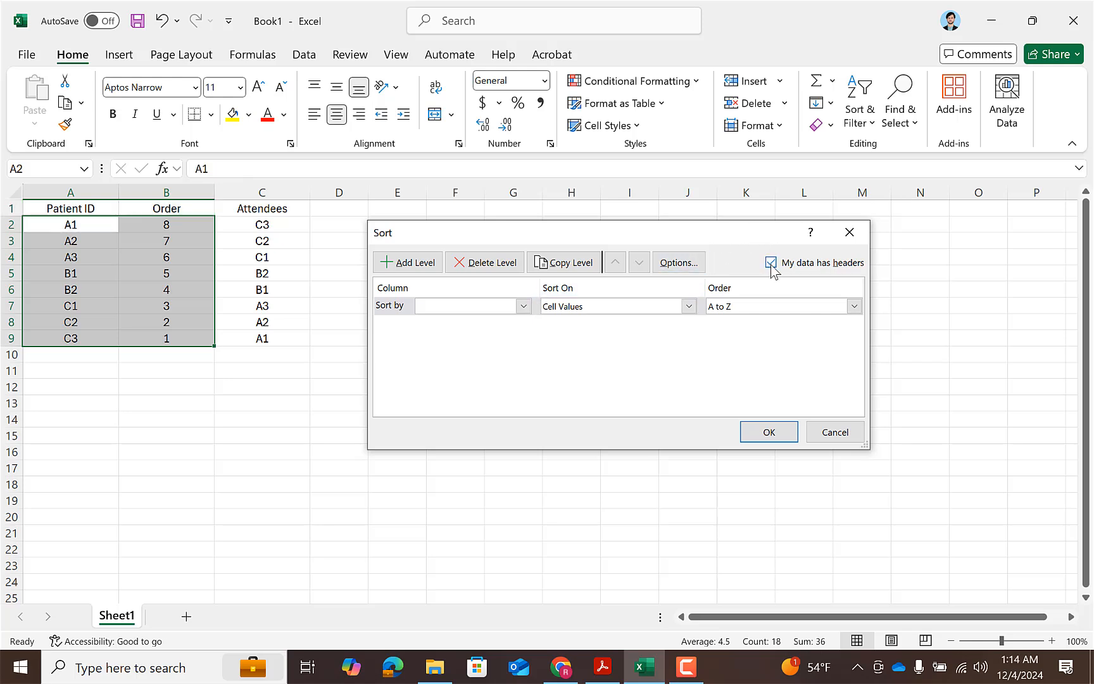
Sort by the Order column's cell values from smallest to largest, and compare the Patient IDs with the Attendees list.
{"action": "left_click", "coordinate": [523, 305]}
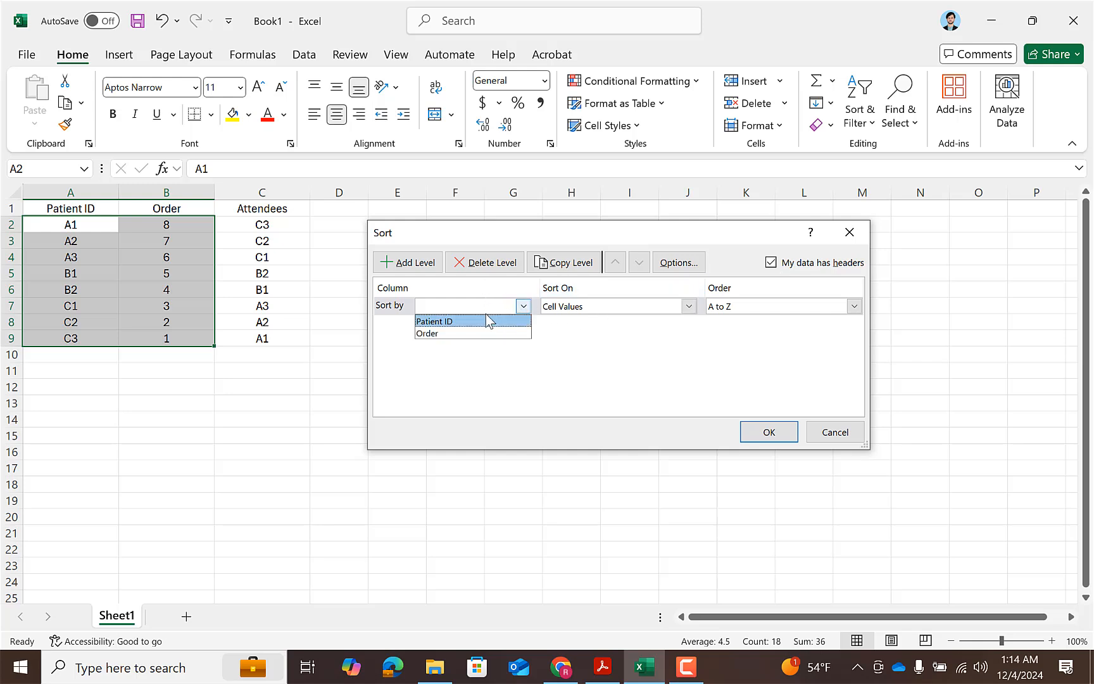
{"action": "left_click", "coordinate": [459, 333]}
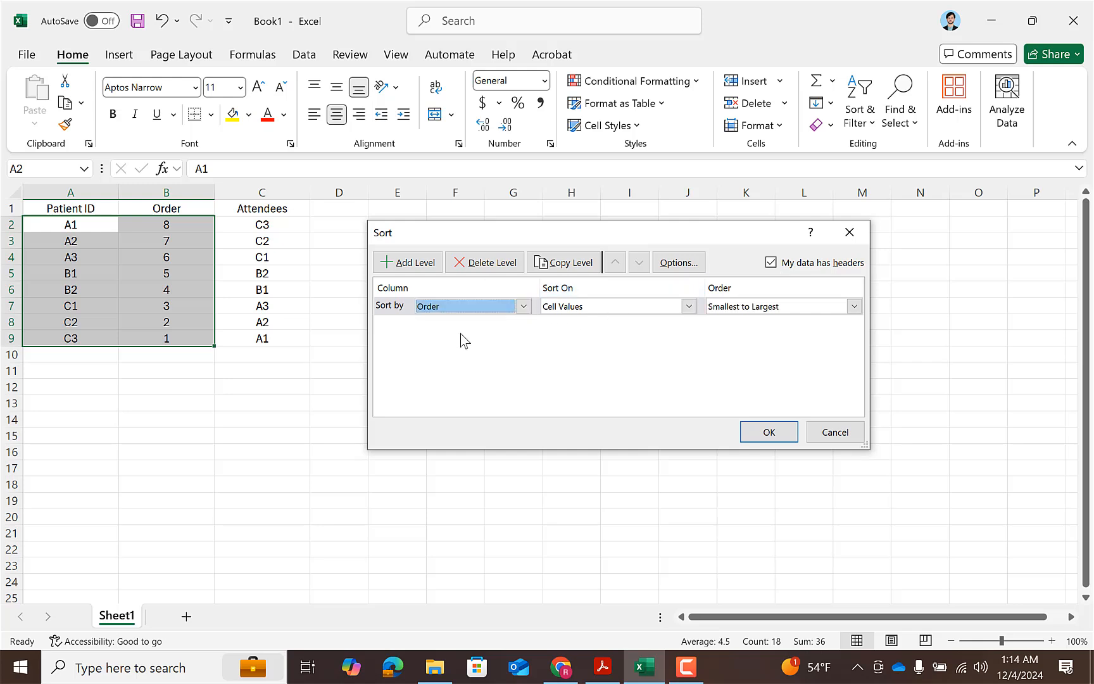
{"action": "left_click", "coordinate": [726, 308]}
{"action": "left_click", "coordinate": [730, 323]}
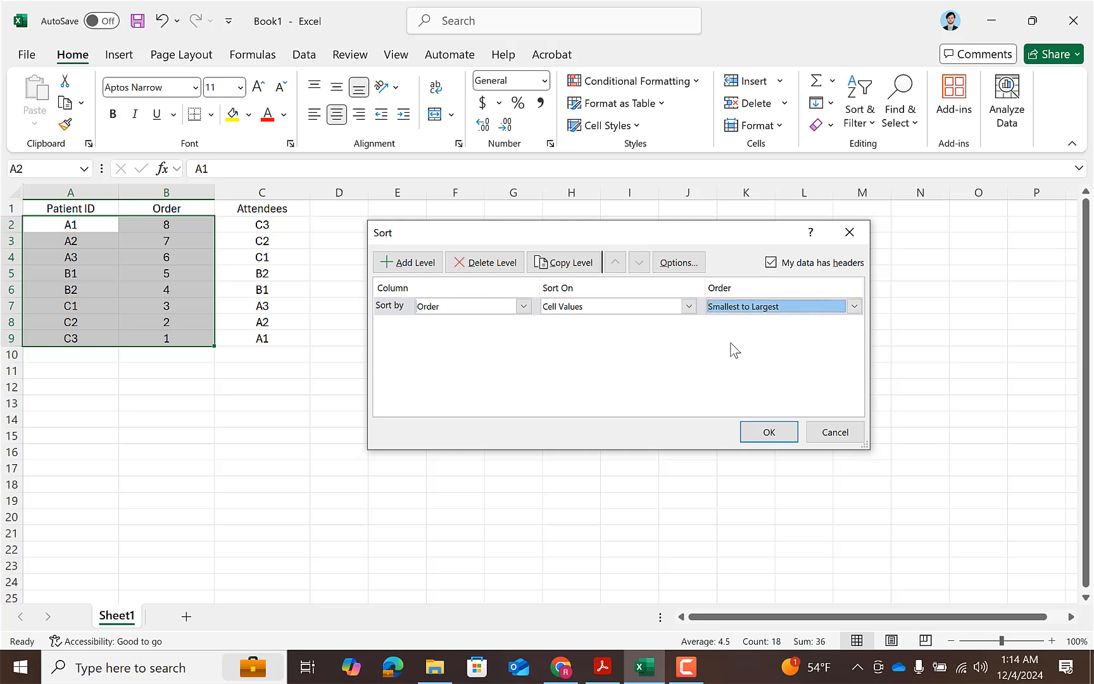
{"action": "left_click", "coordinate": [770, 431]}
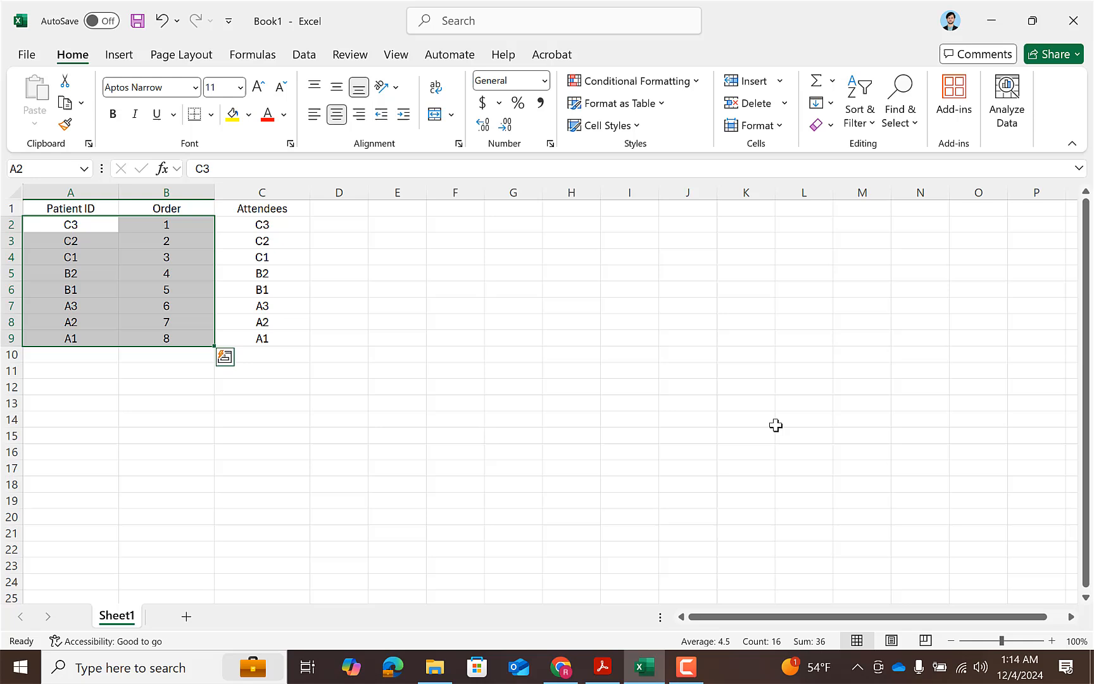
{"action": "left_click", "coordinate": [571, 356]}
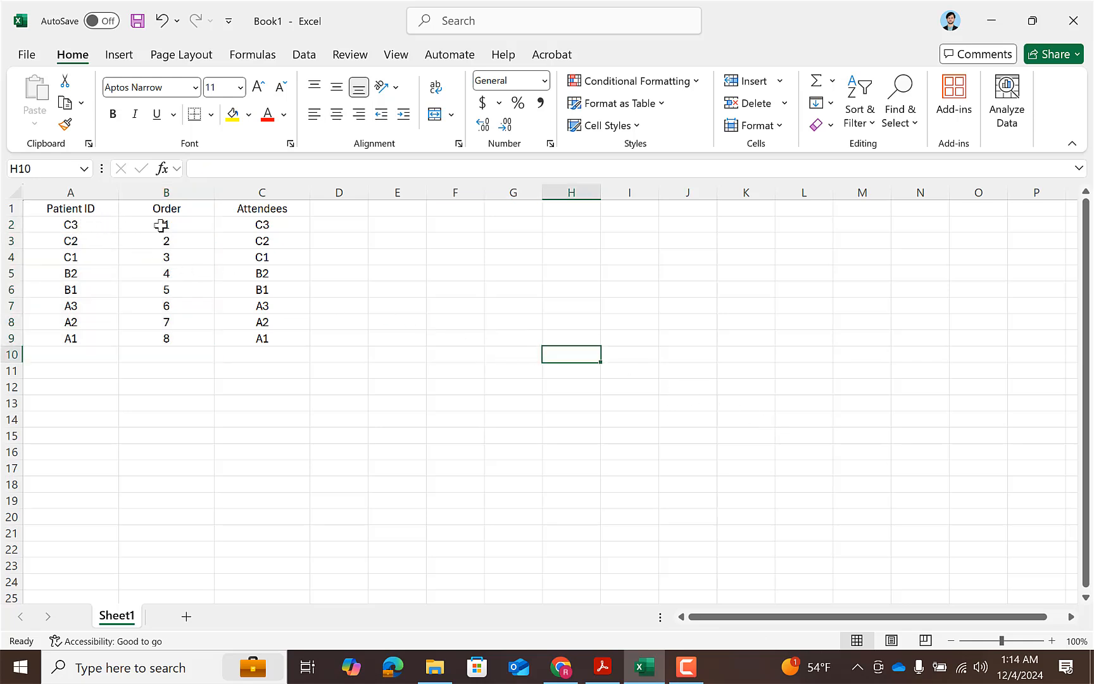
{"action": "left_click", "coordinate": [283, 234]}
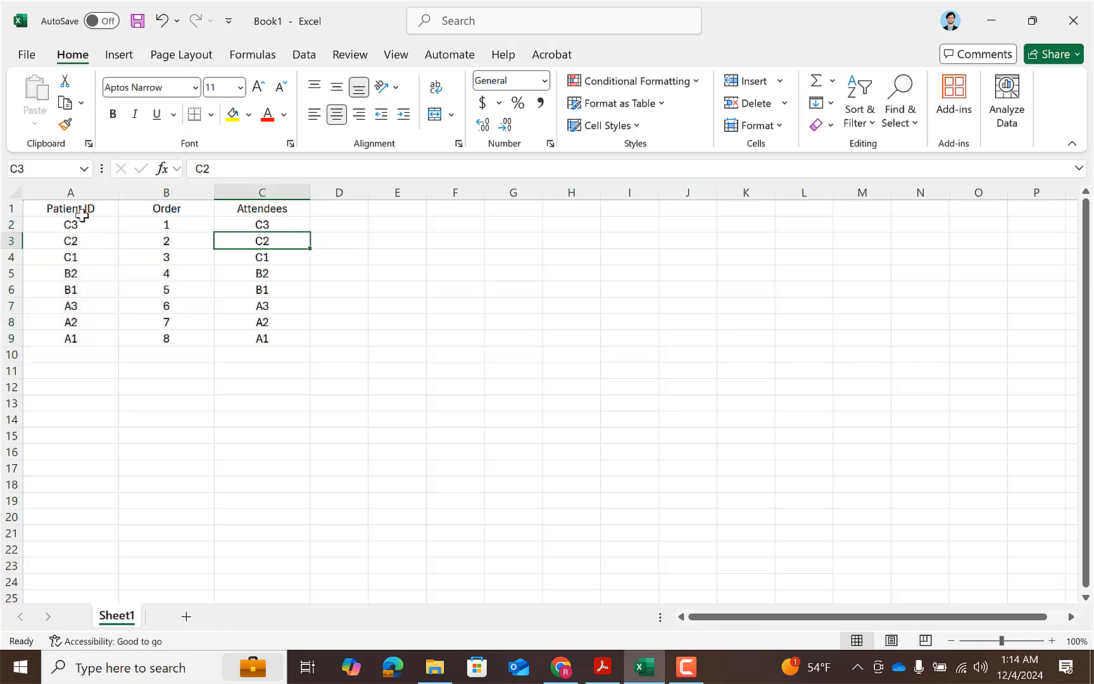
{"action": "left_click_drag", "start_coordinate": [92, 220], "coordinate": [271, 226]}
{"action": "left_click", "coordinate": [261, 241]}
Clear the attendee ID from C9 and inspect the MATCH formula in B9 of the Order column.
{"action": "left_click", "coordinate": [275, 338]}
{"action": "double_click", "coordinate": [274, 338]}
{"action": "left_click_drag", "start_coordinate": [274, 338], "coordinate": [253, 340]}
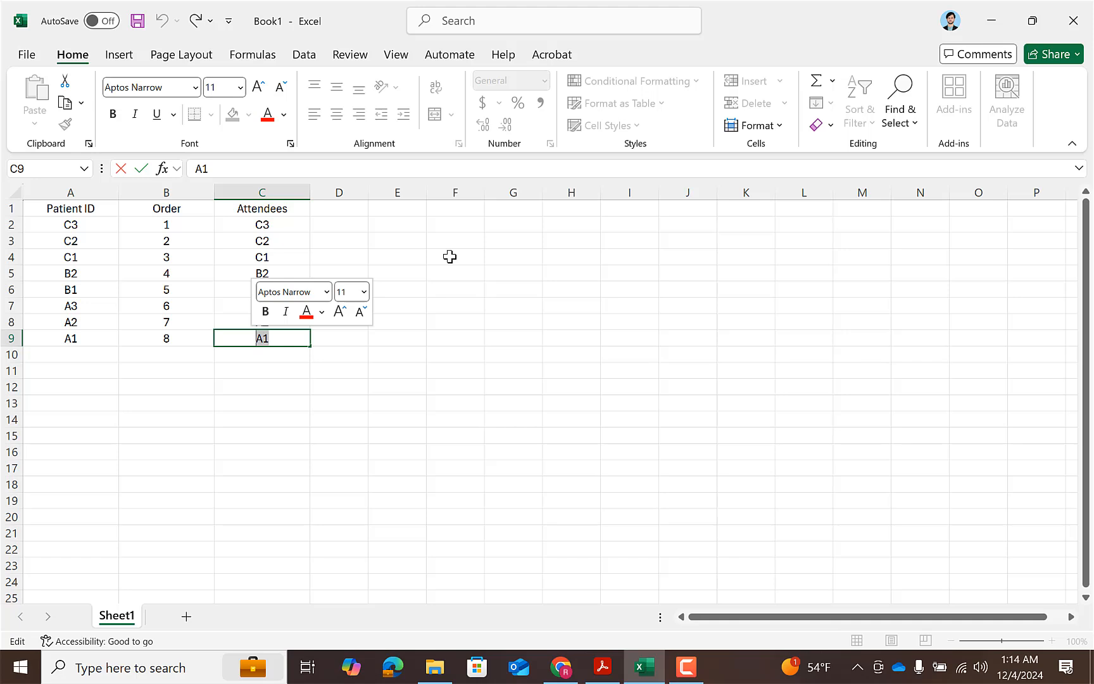
{"action": "key", "text": "BackSpace"}
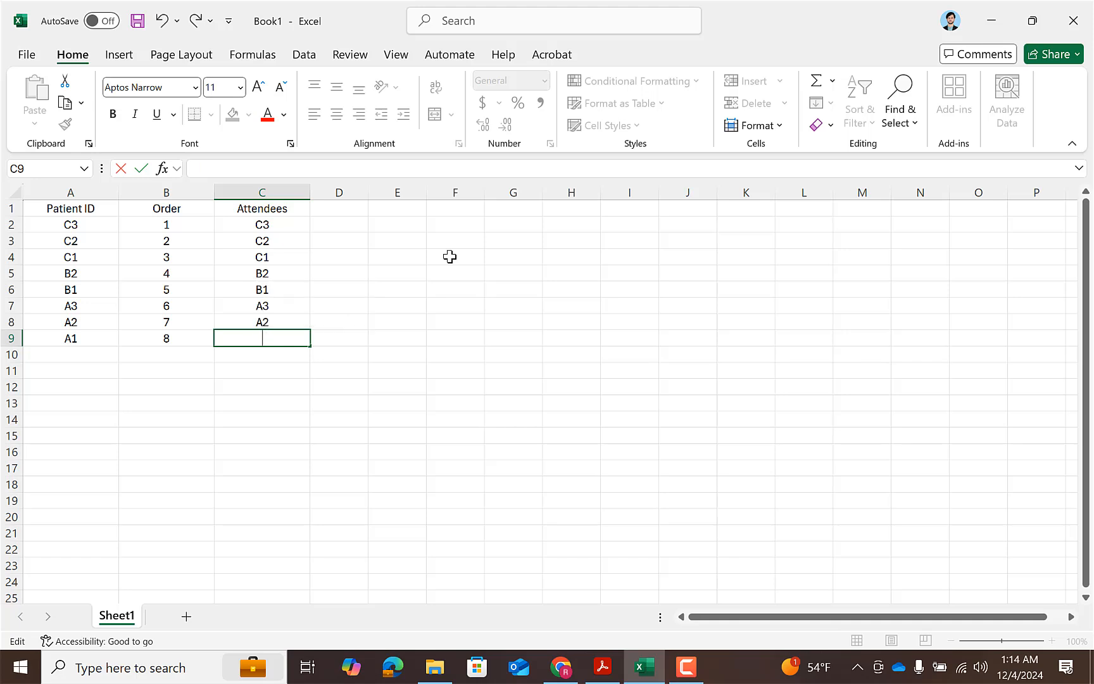
{"action": "key", "text": "Return"}
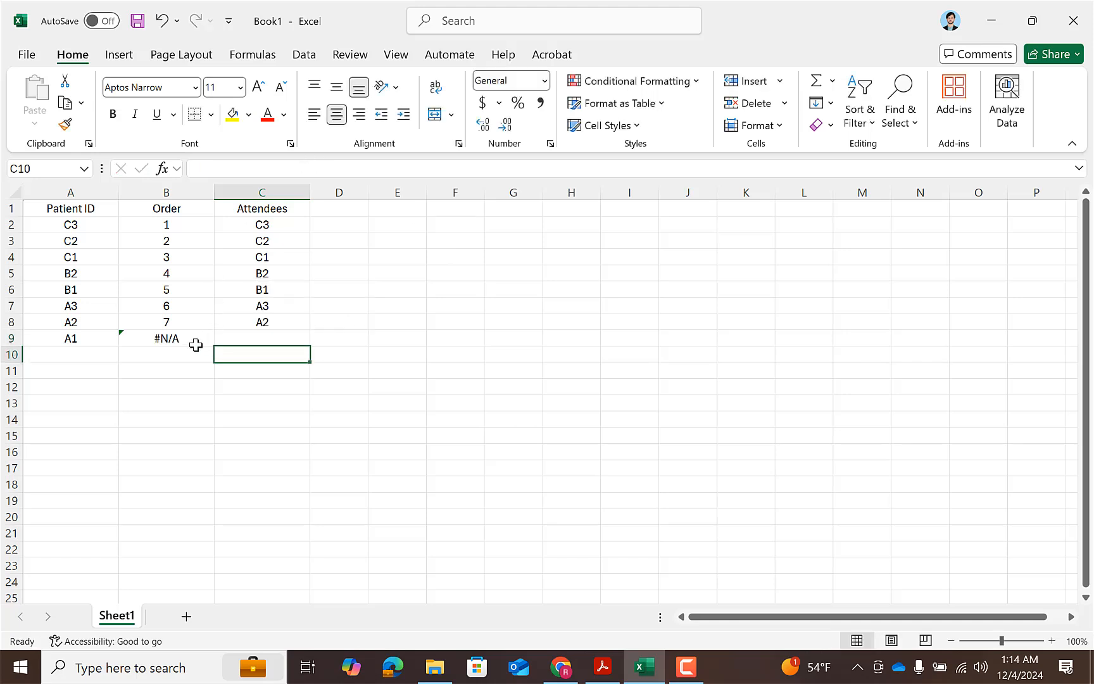
{"action": "left_click", "coordinate": [159, 342]}
{"action": "left_click", "coordinate": [222, 372]}
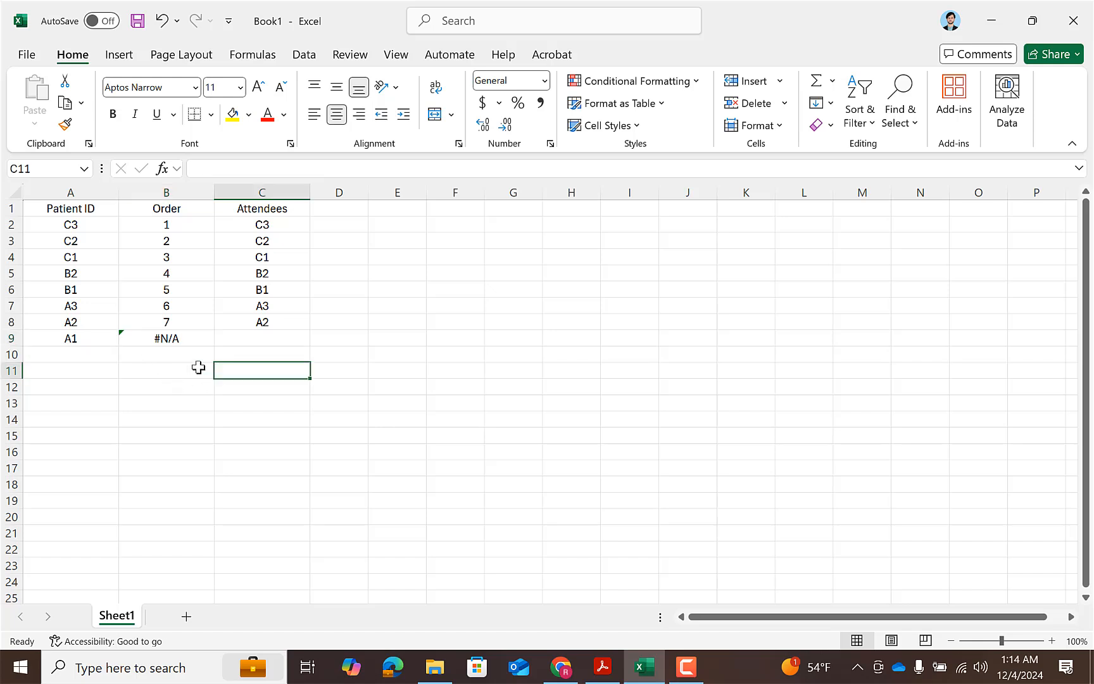
{"action": "left_click", "coordinate": [182, 340]}
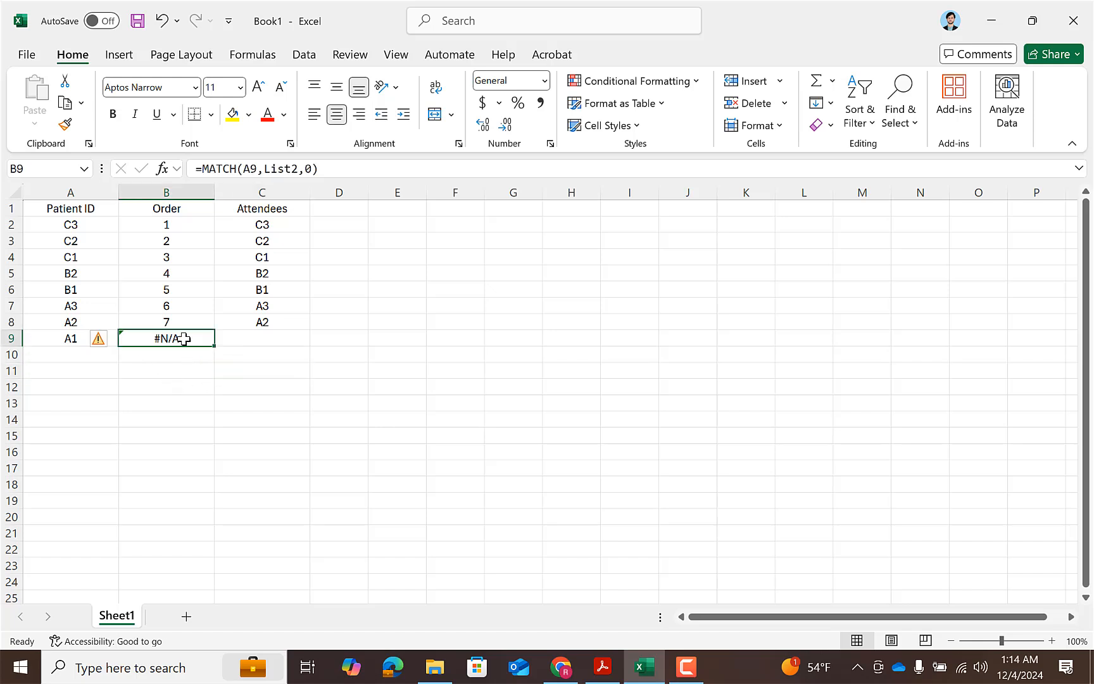
{"action": "left_click", "coordinate": [236, 340]}
{"action": "left_click", "coordinate": [193, 342]}
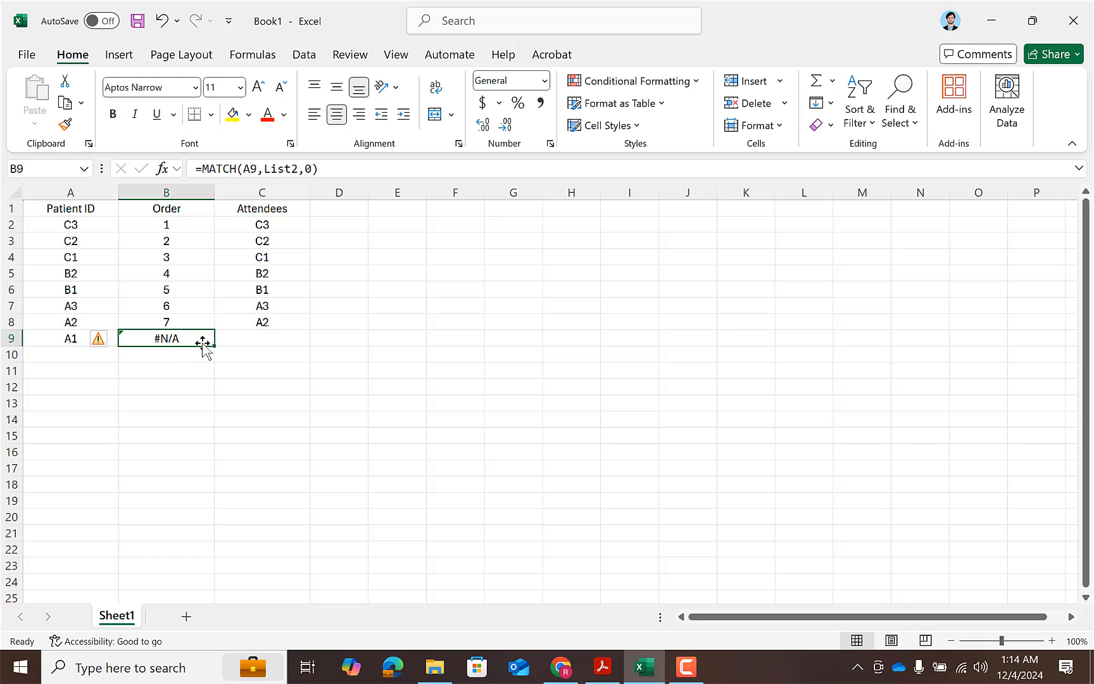
Wrap the MATCH formula in B2 with IFERROR so it reads =IFERROR(MATCH(A2,List2,0),"missing").
{"action": "left_click", "coordinate": [176, 222]}
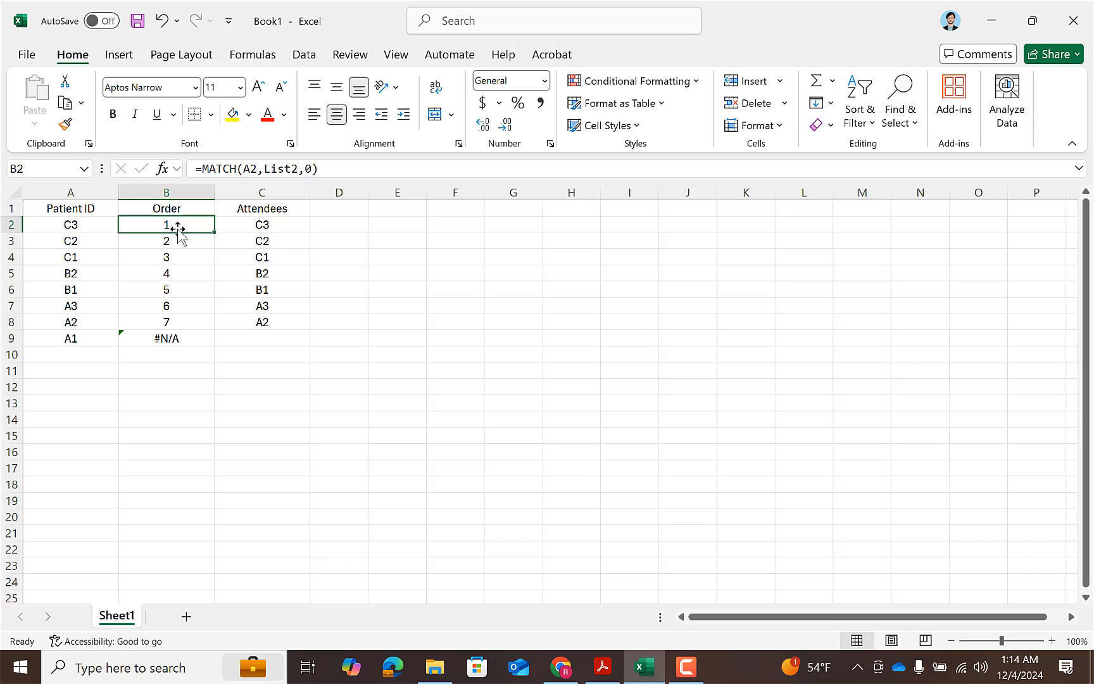
{"action": "left_click", "coordinate": [205, 171]}
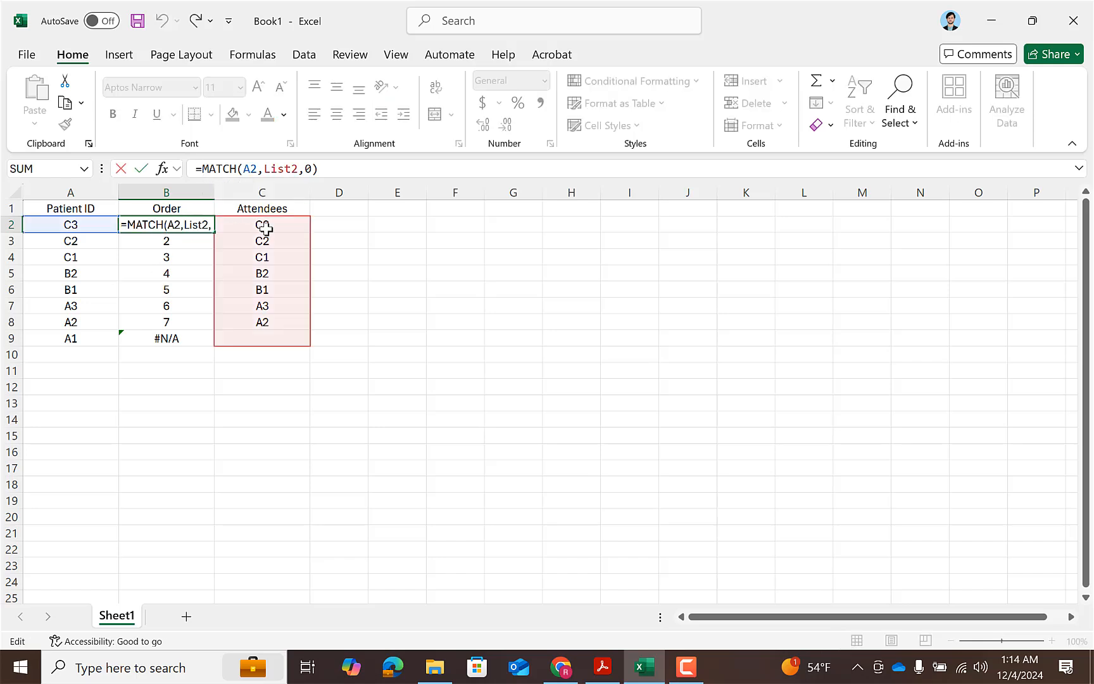
{"action": "type", "text": "if"}
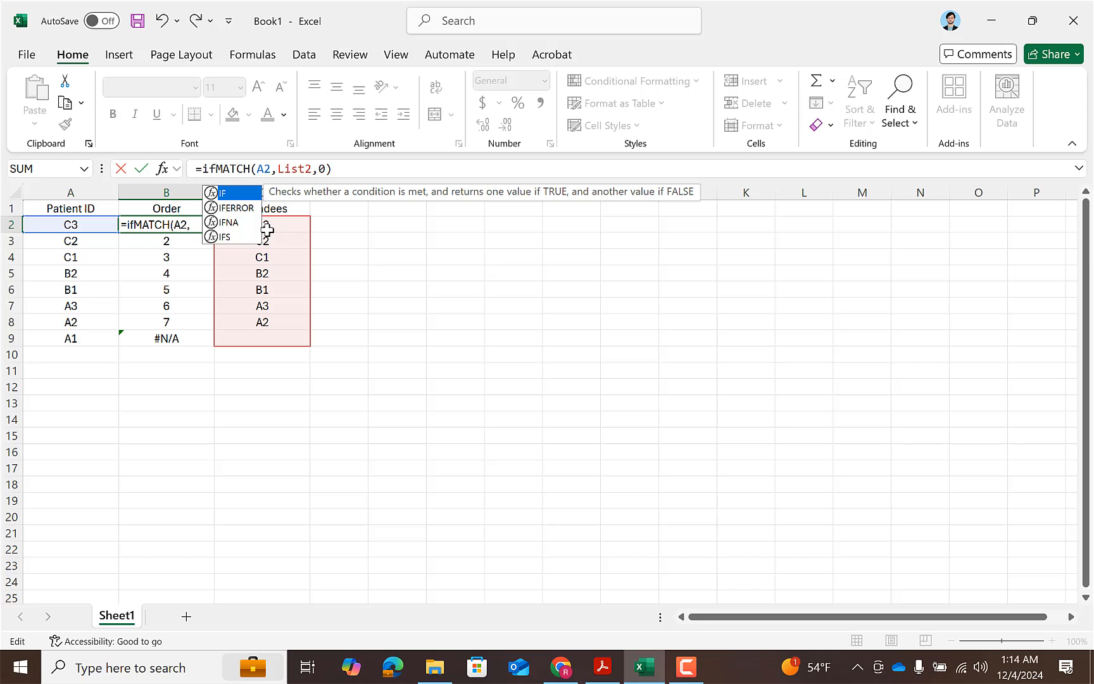
{"action": "type", "text": "err"}
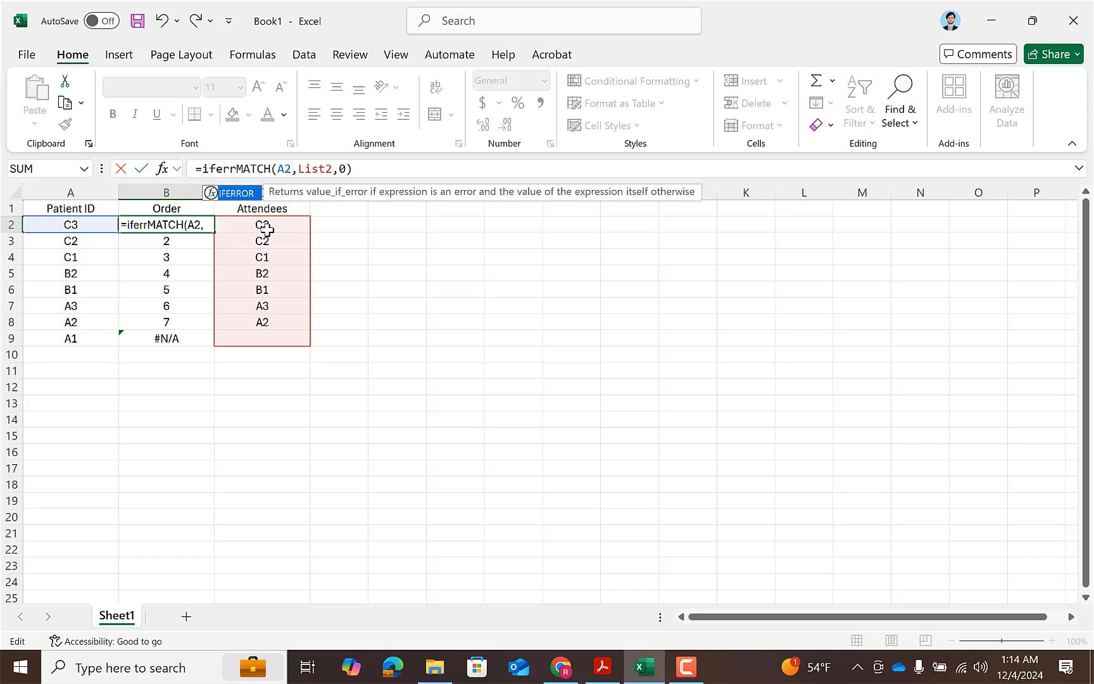
{"action": "key", "text": "Tab"}
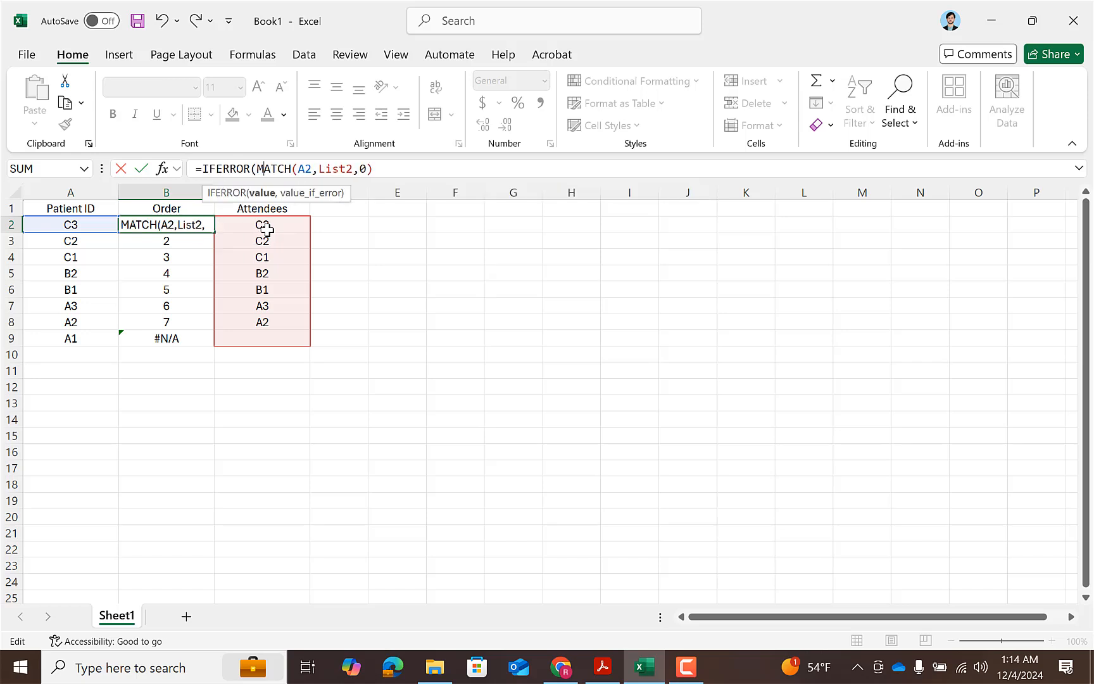
{"action": "key", "text": "Right"}
{"action": "key", "text": "Right"}
{"action": "key", "text": "Right"}
{"action": "key", "text": "Right"}
{"action": "key", "text": "Right"}
{"action": "key", "text": "Right"}
{"action": "key", "text": "Right"}
{"action": "key", "text": "Right"}
{"action": "key", "text": "Right"}
{"action": "key", "text": "Right"}
{"action": "key", "text": "Right"}
{"action": "key", "text": "Right"}
{"action": "key", "text": "Right"}
{"action": "key", "text": "Right"}
{"action": "key", "text": "Right"}
{"action": "key", "text": "Right"}
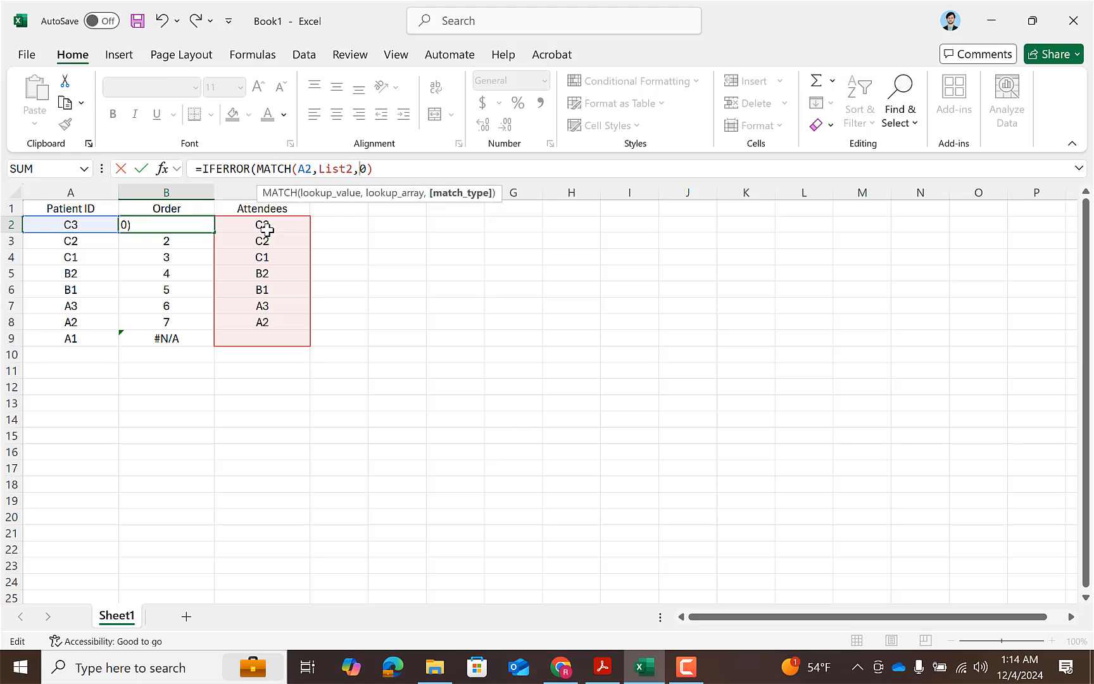
{"action": "key", "text": "Right"}
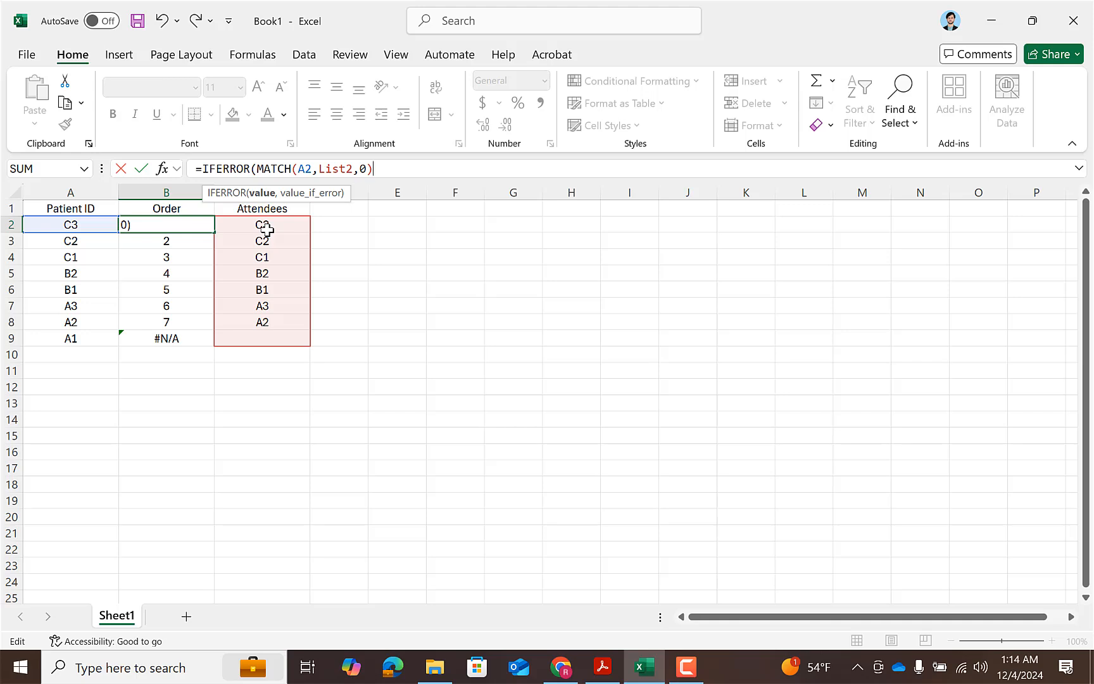
{"action": "type", "text": ",\""}
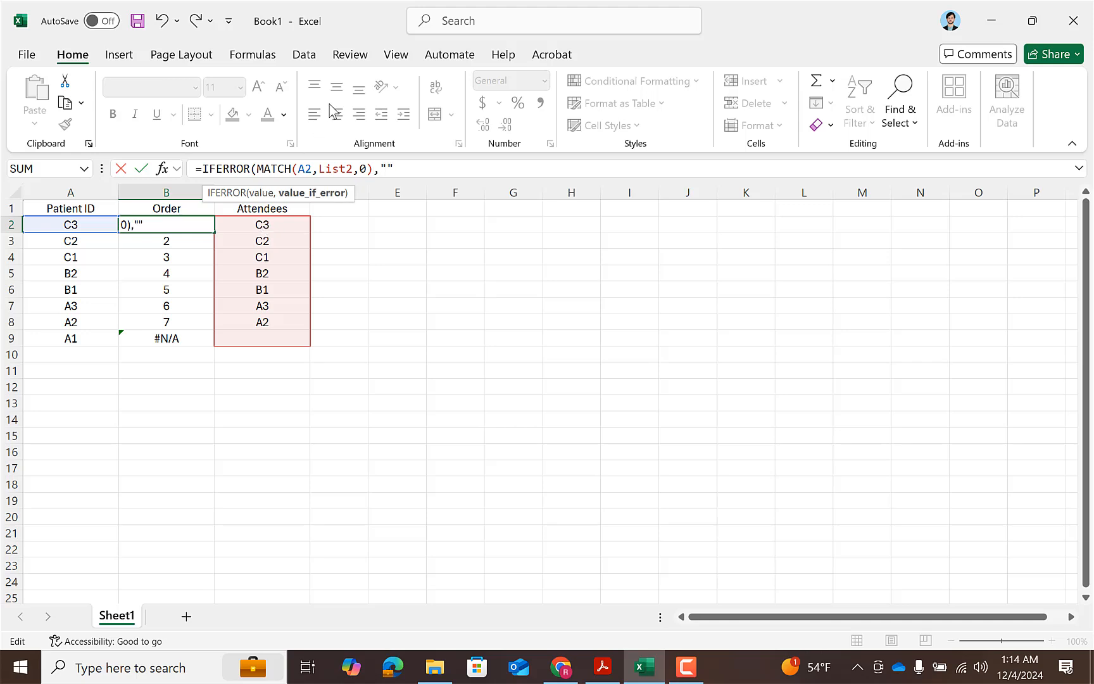
{"action": "type", "text": "missing"}
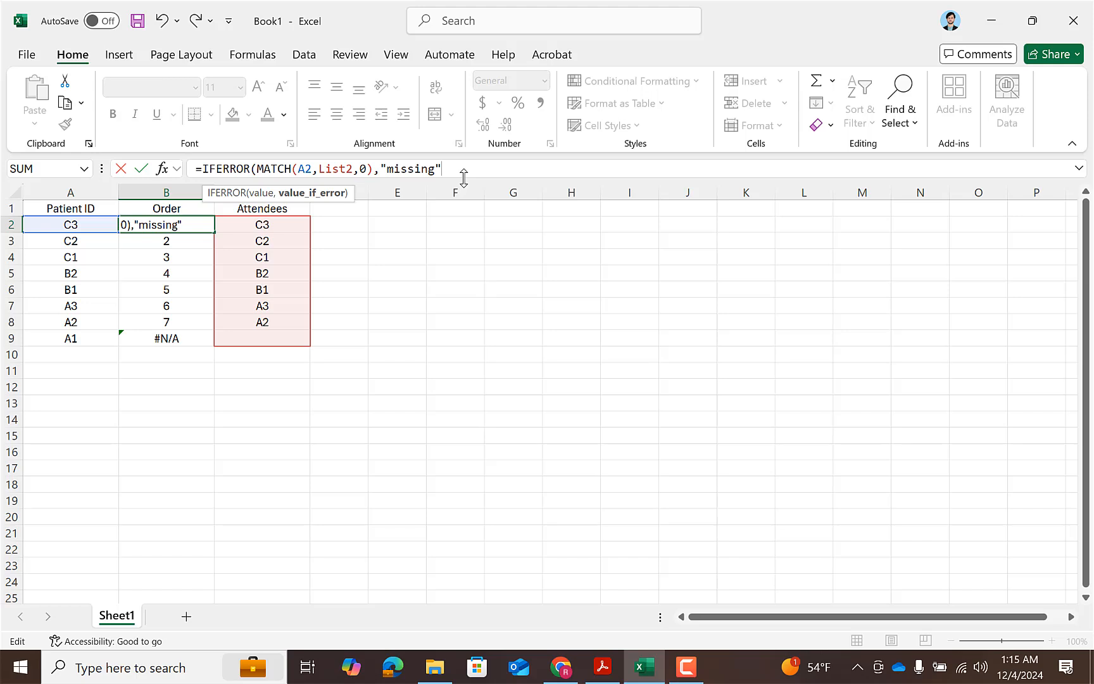
{"action": "key", "text": "Return"}
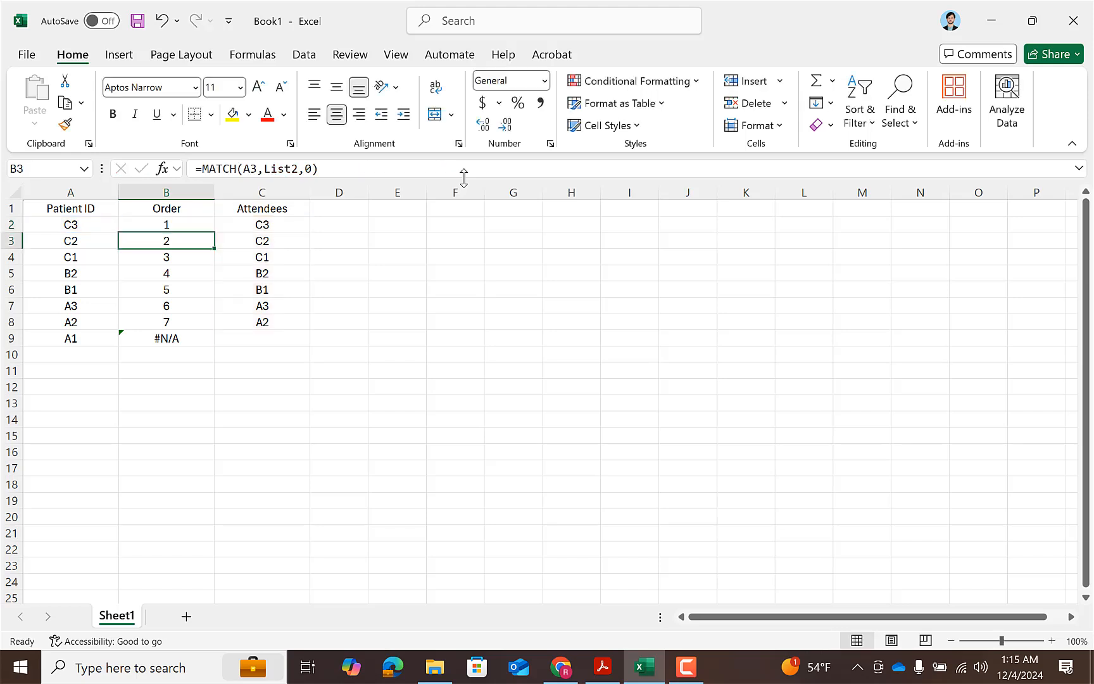
Fill the IFERROR formula from B2 down through B9 and check the entry in B9.
{"action": "left_click", "coordinate": [208, 229]}
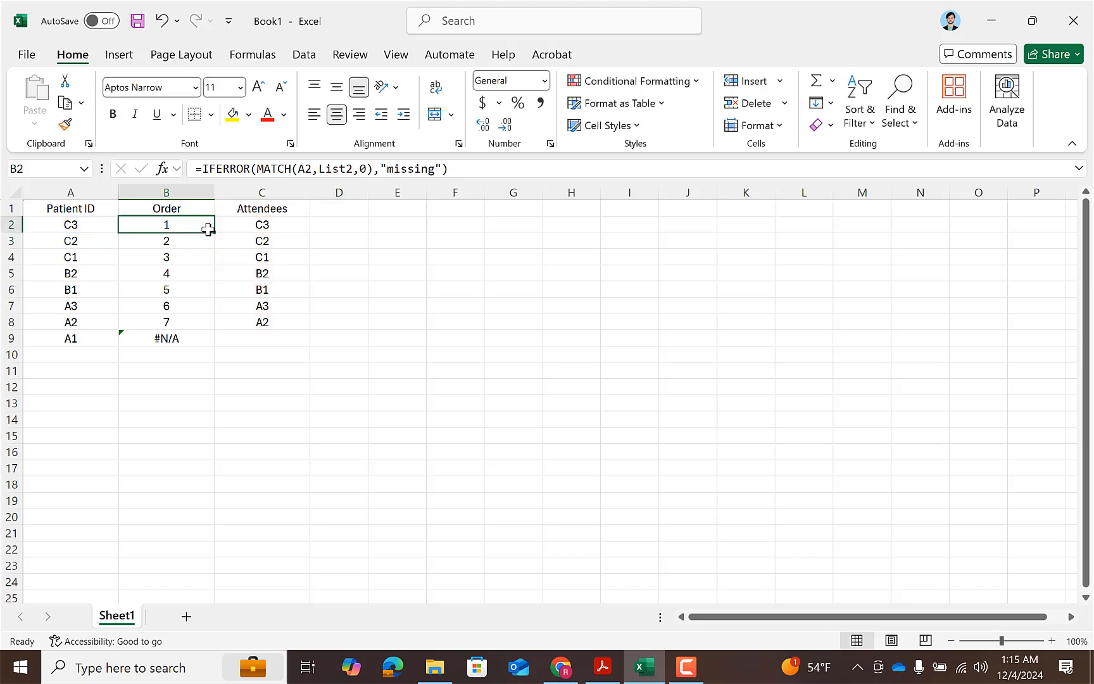
{"action": "left_click_drag", "start_coordinate": [214, 232], "coordinate": [216, 343]}
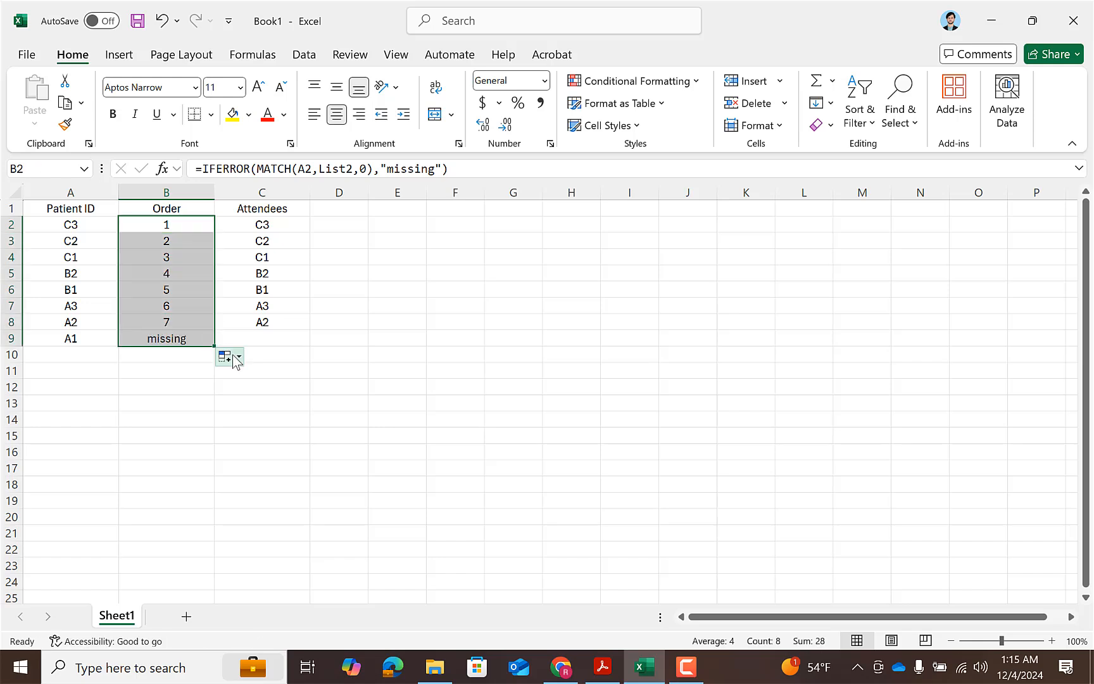
{"action": "left_click", "coordinate": [319, 355]}
{"action": "left_click", "coordinate": [185, 342]}
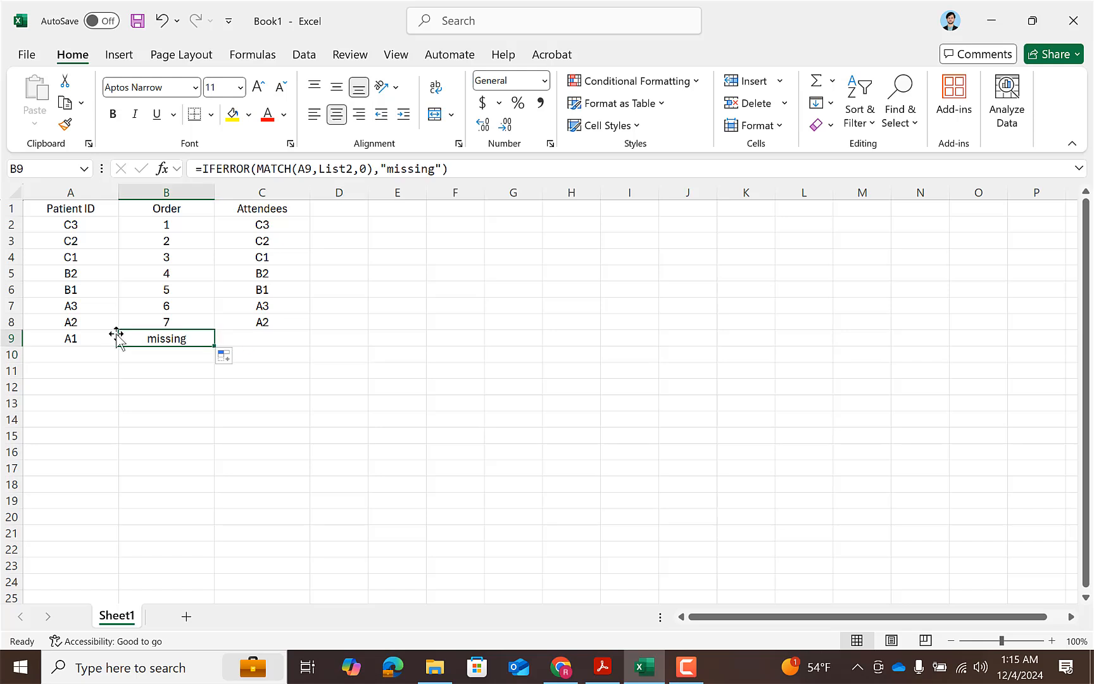
{"action": "left_click", "coordinate": [176, 355]}
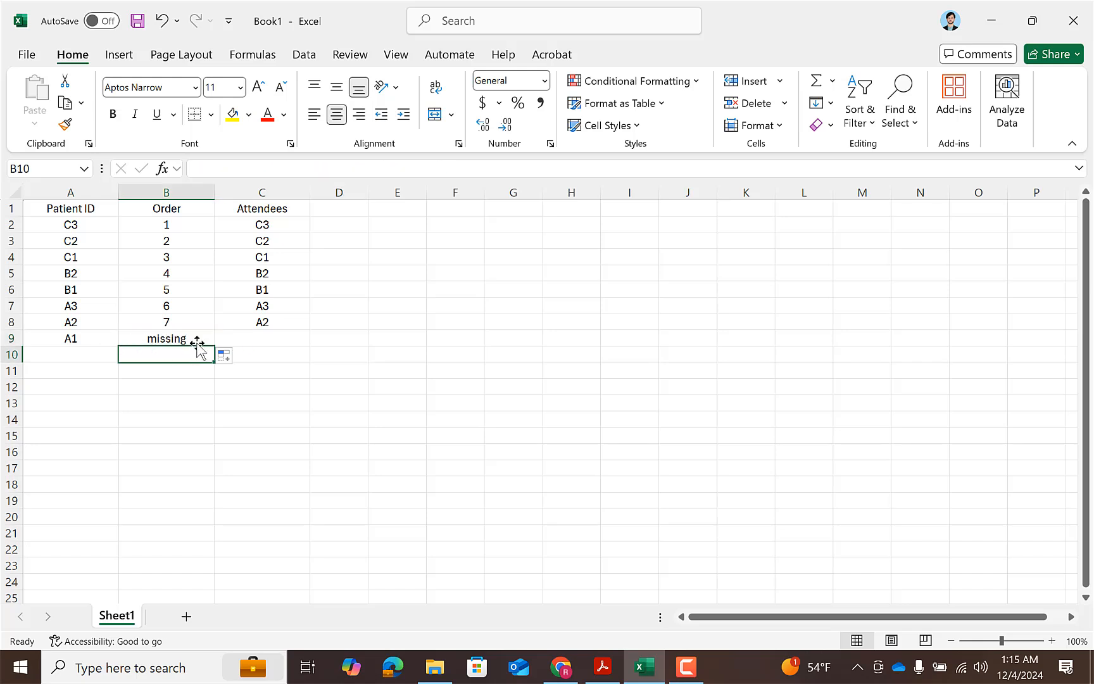
{"action": "left_click", "coordinate": [182, 338]}
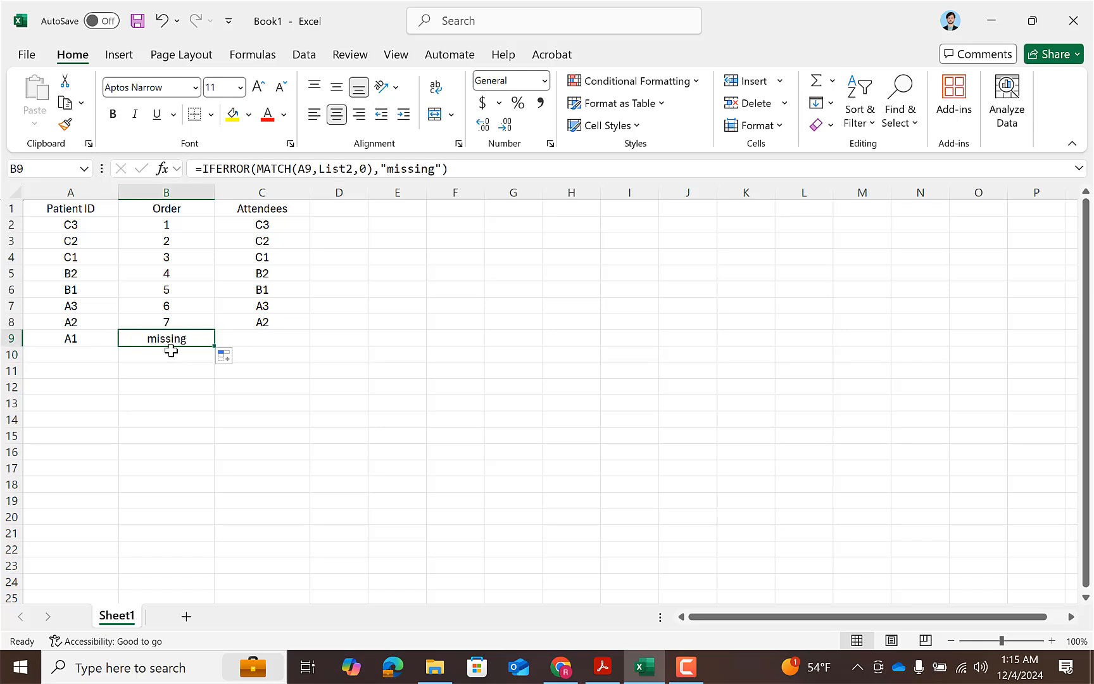
{"action": "left_click", "coordinate": [111, 357]}
{"action": "left_click_drag", "start_coordinate": [141, 389], "coordinate": [192, 408]}
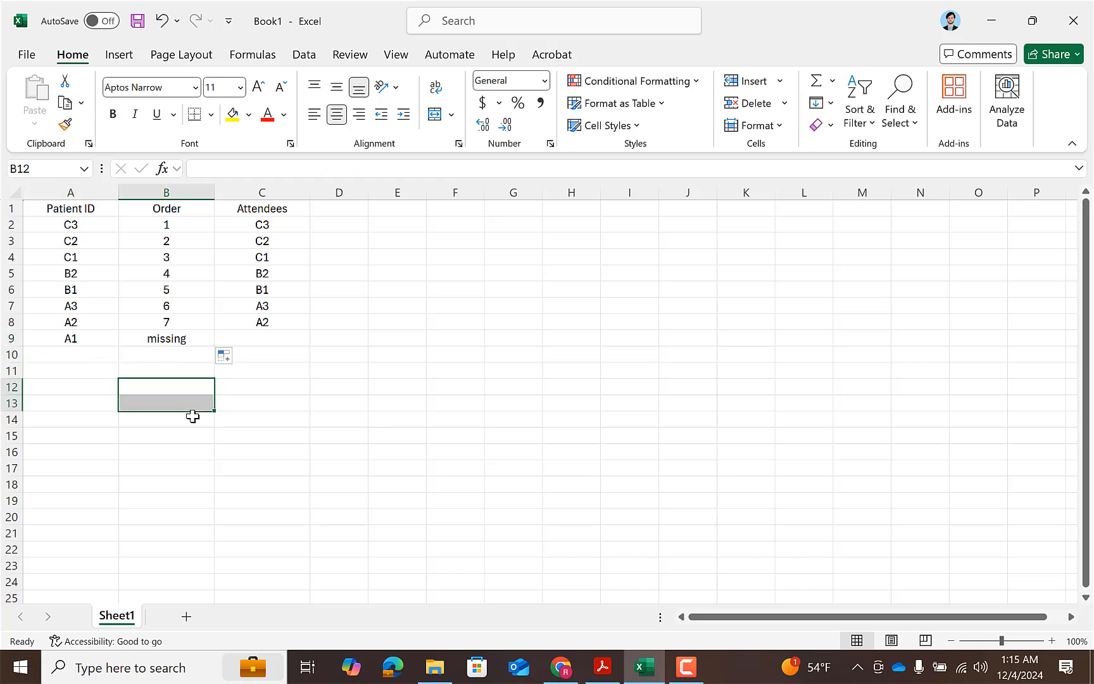